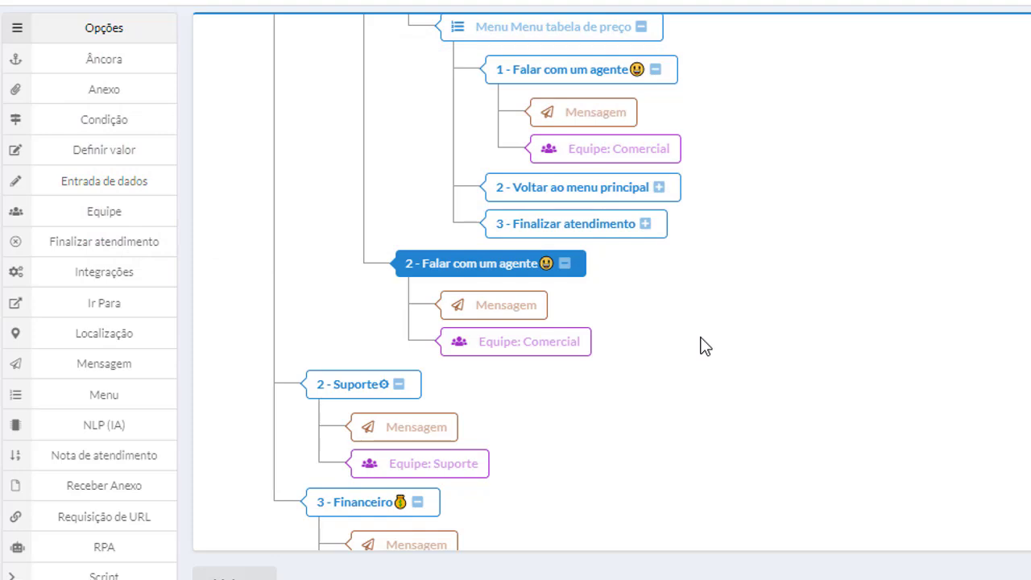
# Step: Collapse the Submenu comercial, 1 - Comercial, 2 - Suporte and 3 - Financeiro branches of the flow tree
pyautogui.click(569, 181)
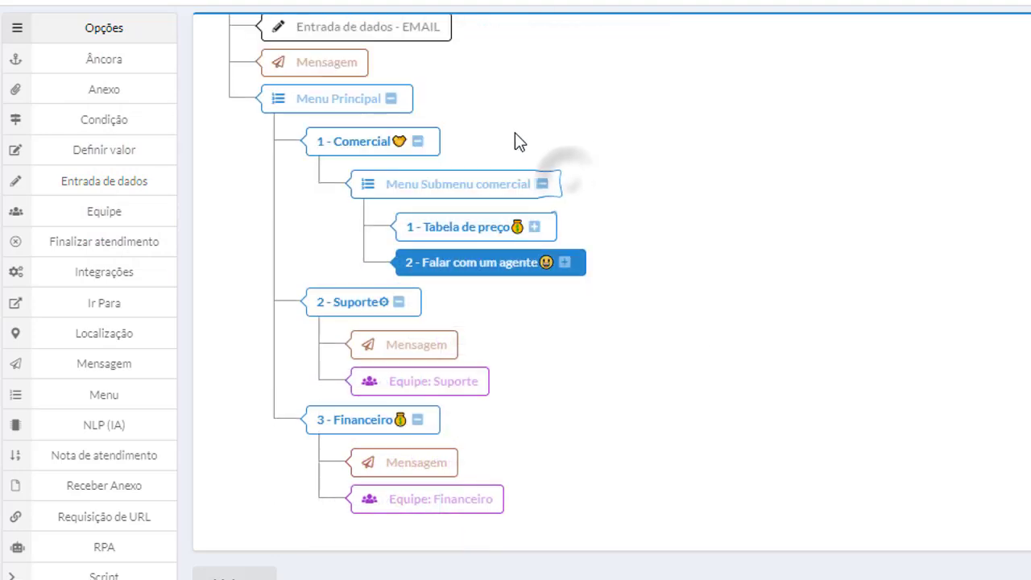
pyautogui.click(551, 184)
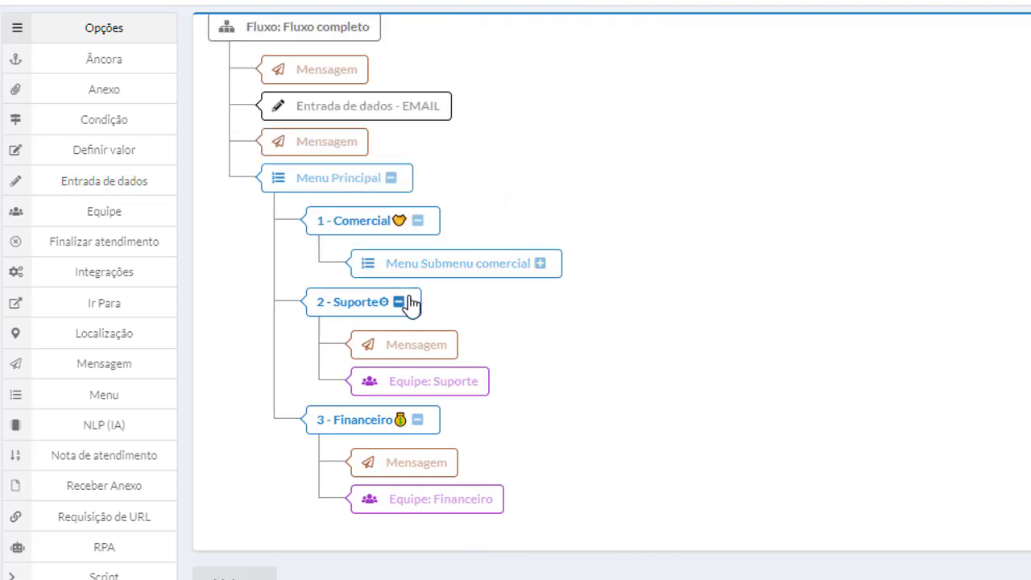
pyautogui.click(418, 221)
pyautogui.click(398, 272)
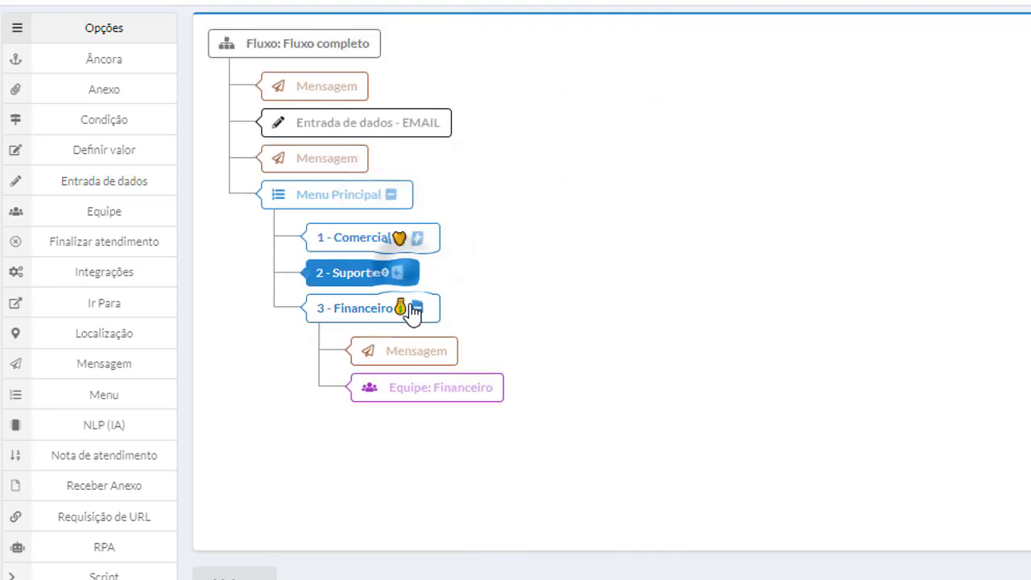
pyautogui.click(415, 308)
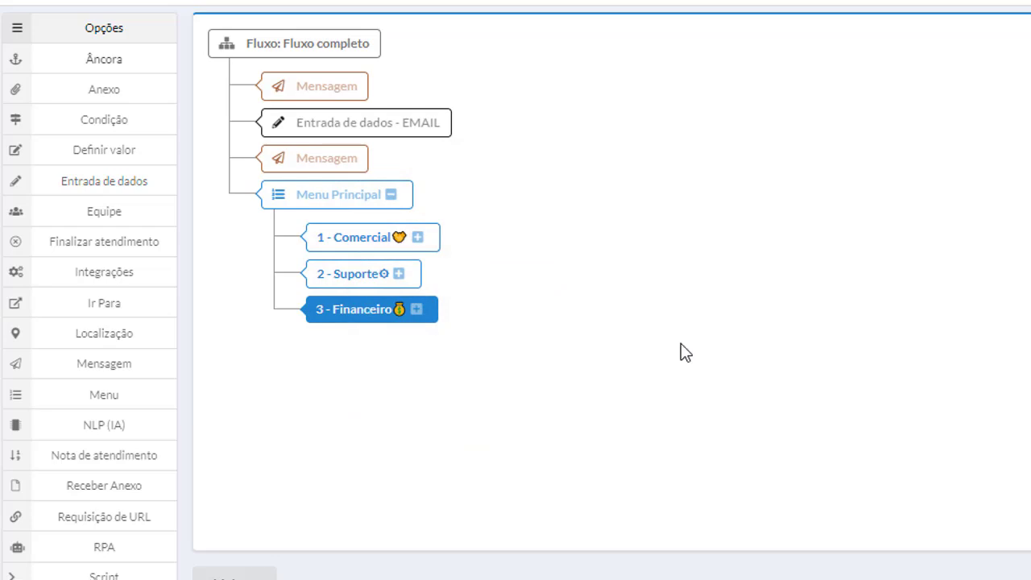
# Step: Add a Nota de atendimento with a 20-minute limit, redirection to Início, grades 1 to 5 and the satisfaction survey message
pyautogui.click(165, 457)
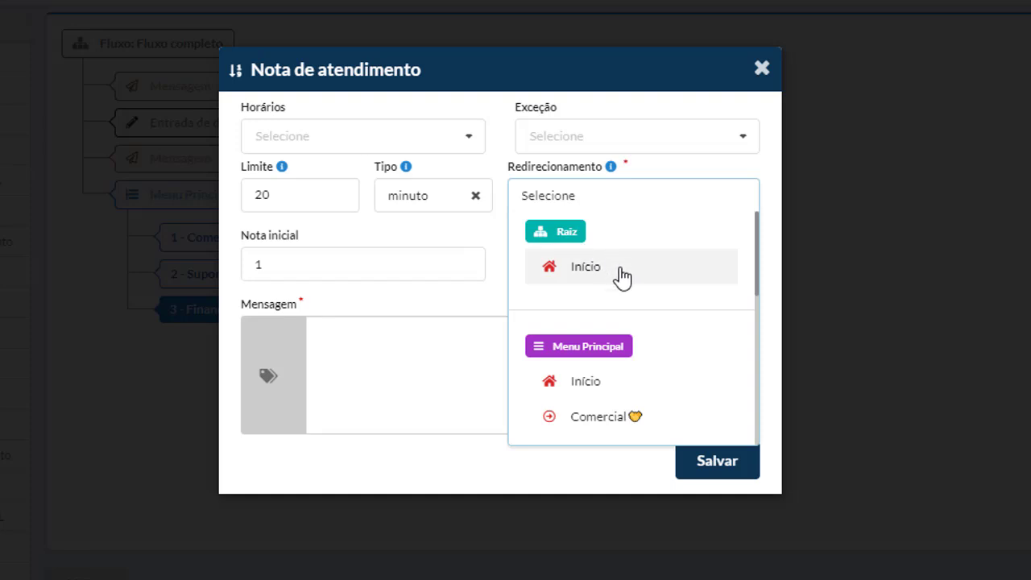
pyautogui.scroll(-8, 621, 276)
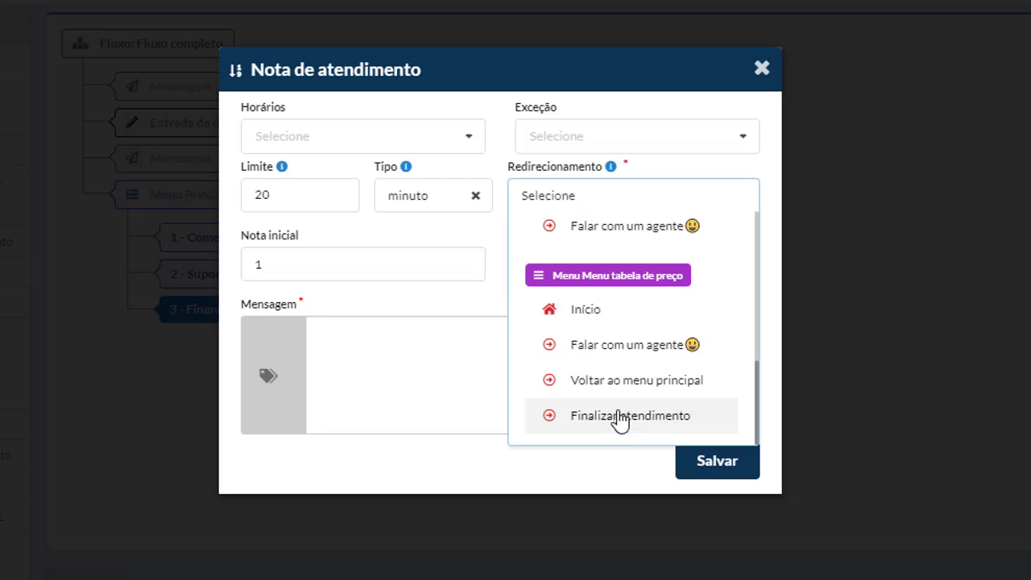
pyautogui.click(567, 308)
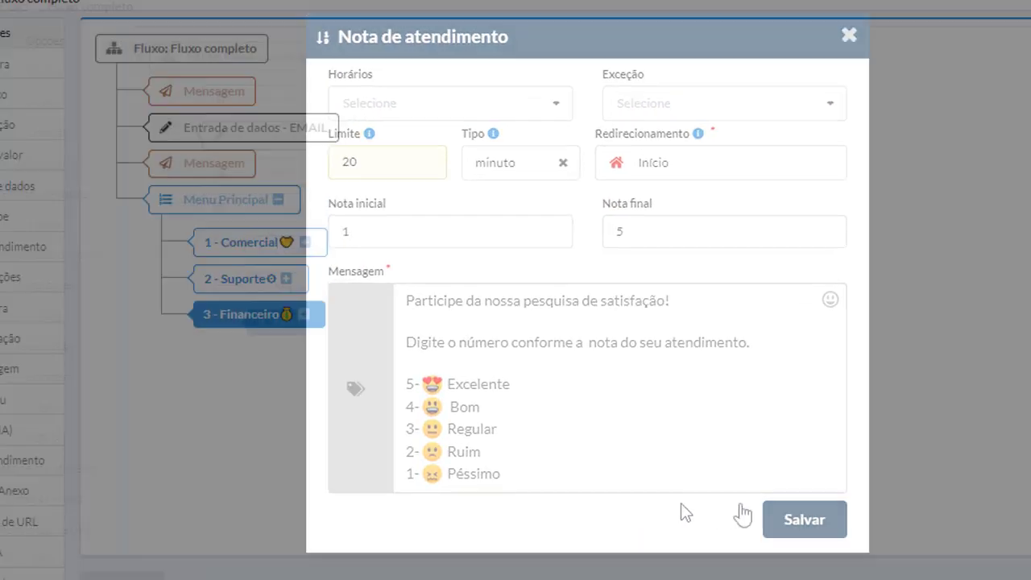
pyautogui.click(716, 506)
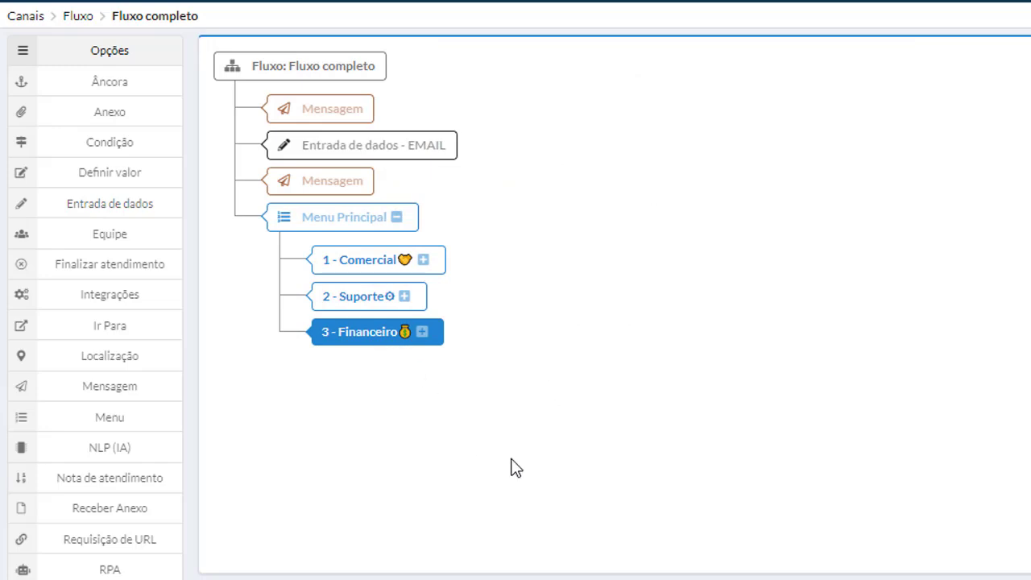
# Step: Place the Nota de atendimento at the flow's root below Menu Principal and delete the one inside 3 - Financeiro
pyautogui.click(421, 332)
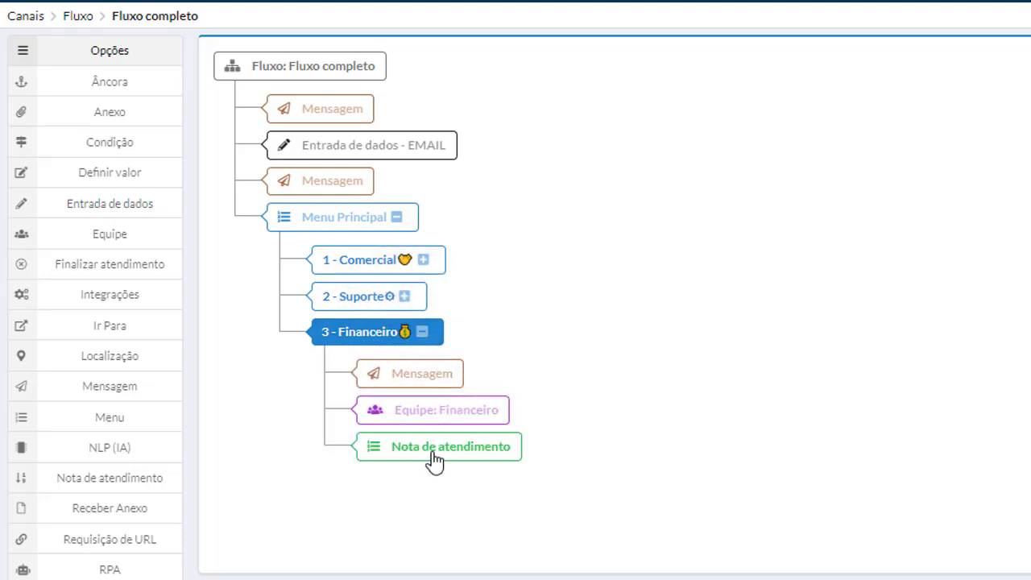
pyautogui.moveTo(434, 461)
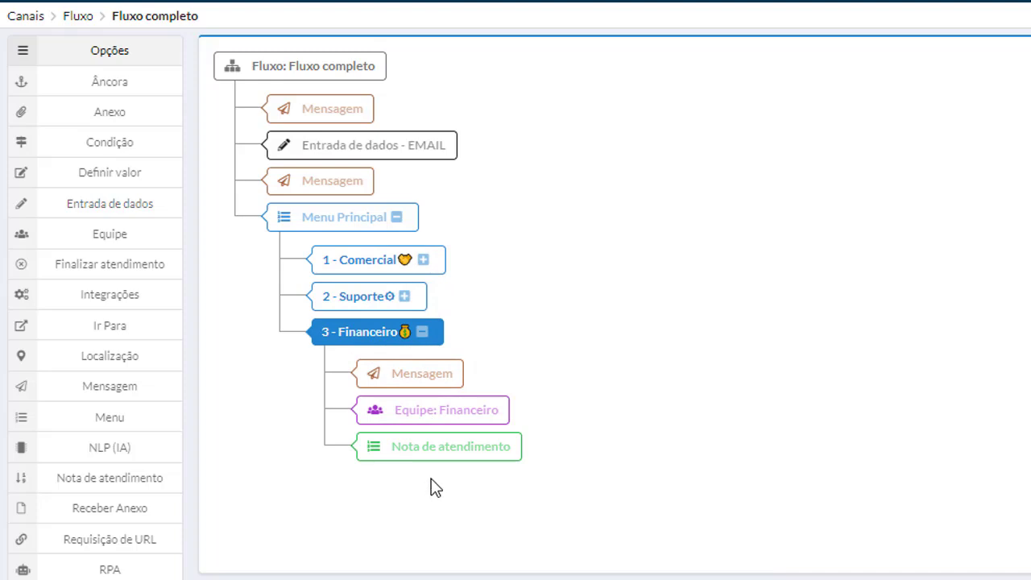
pyautogui.moveTo(428, 455); pyautogui.dragTo(364, 498)
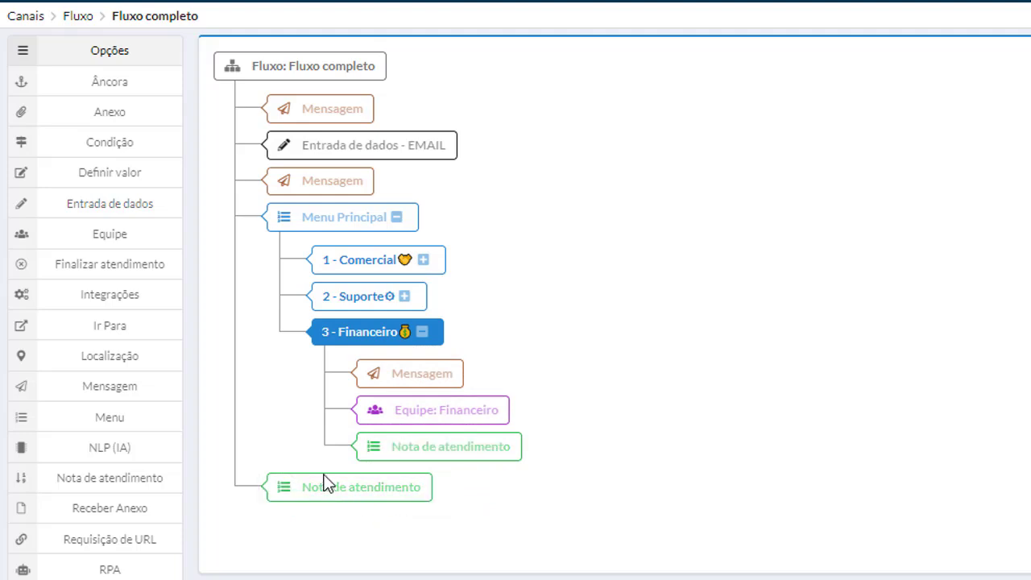
pyautogui.click(431, 457)
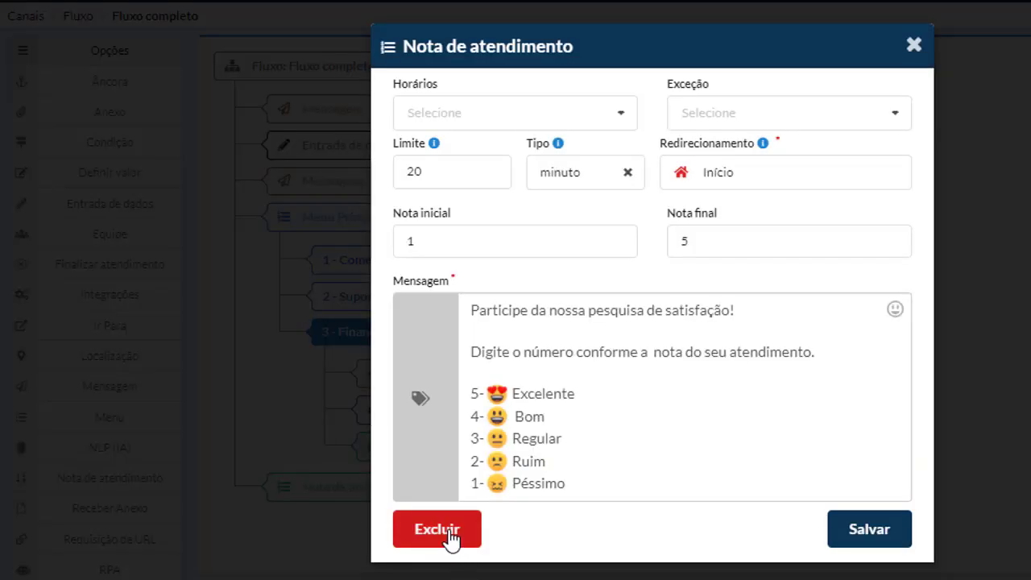
pyautogui.click(447, 532)
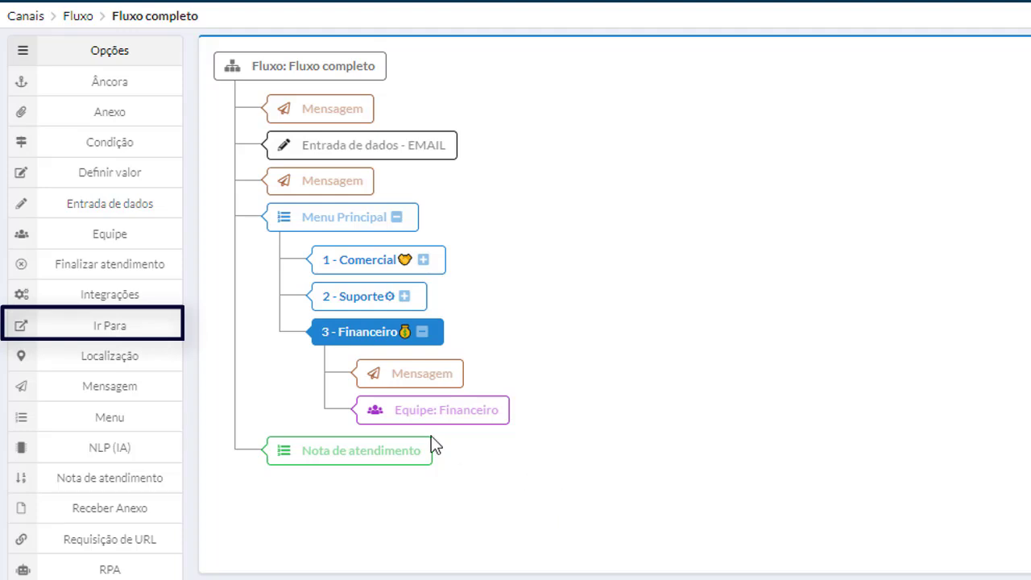
# Step: Review the destinations offered by the Ir Para option without saving a redirect
pyautogui.click(141, 325)
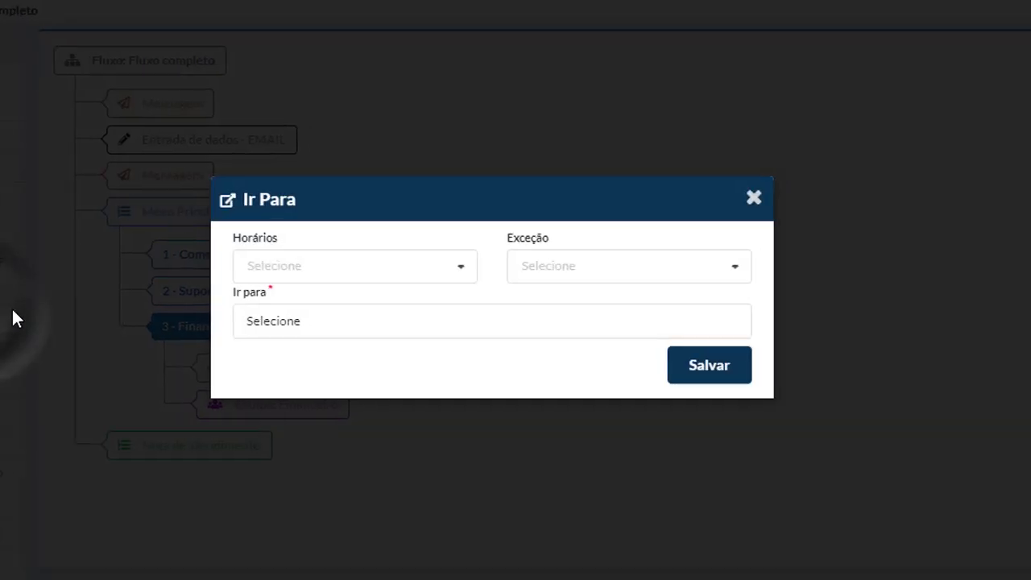
pyautogui.click(295, 325)
pyautogui.scroll(-1, 374, 367)
pyautogui.scroll(-4, 374, 369)
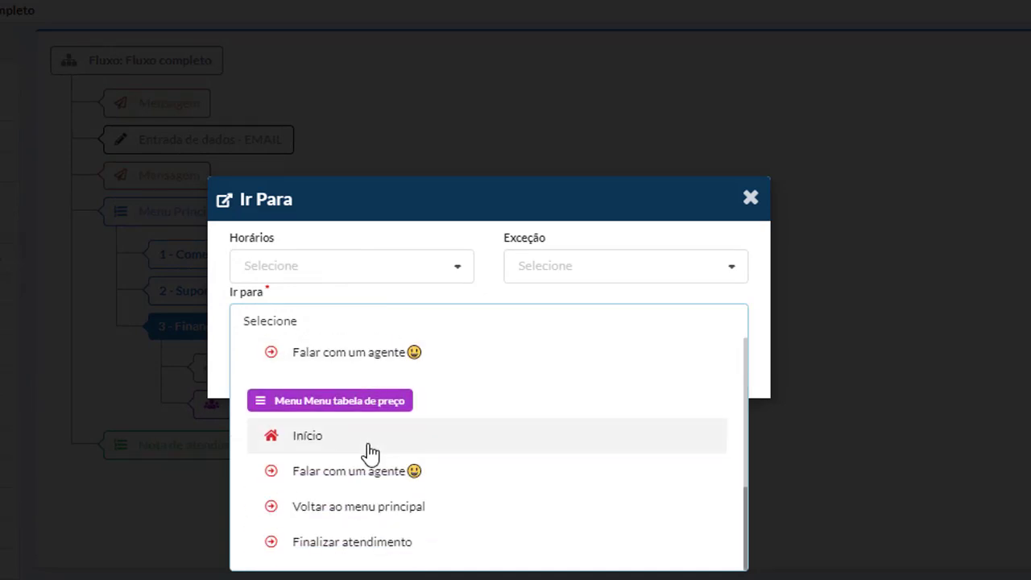
pyautogui.scroll(6, 370, 454)
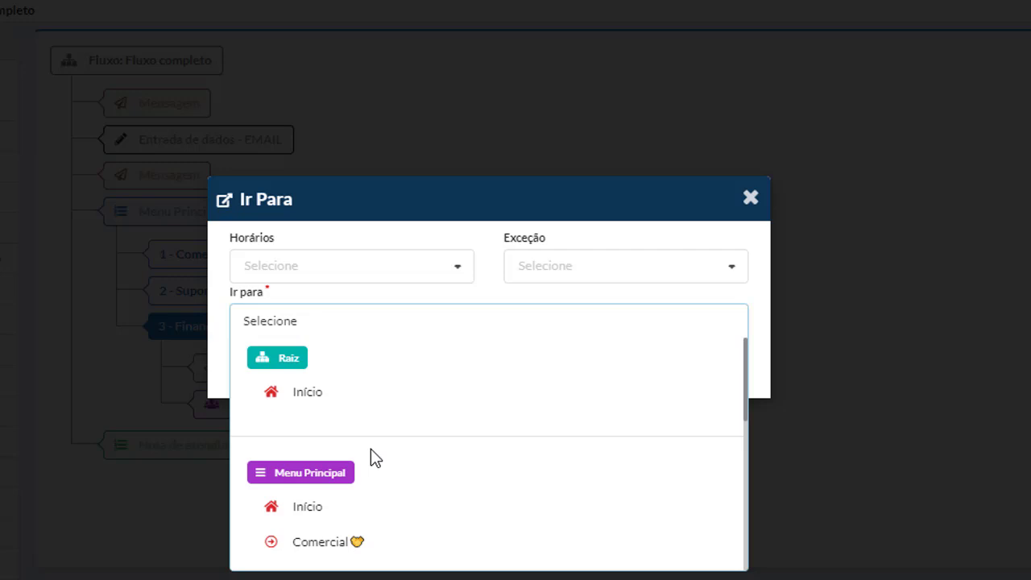
pyautogui.click(748, 195)
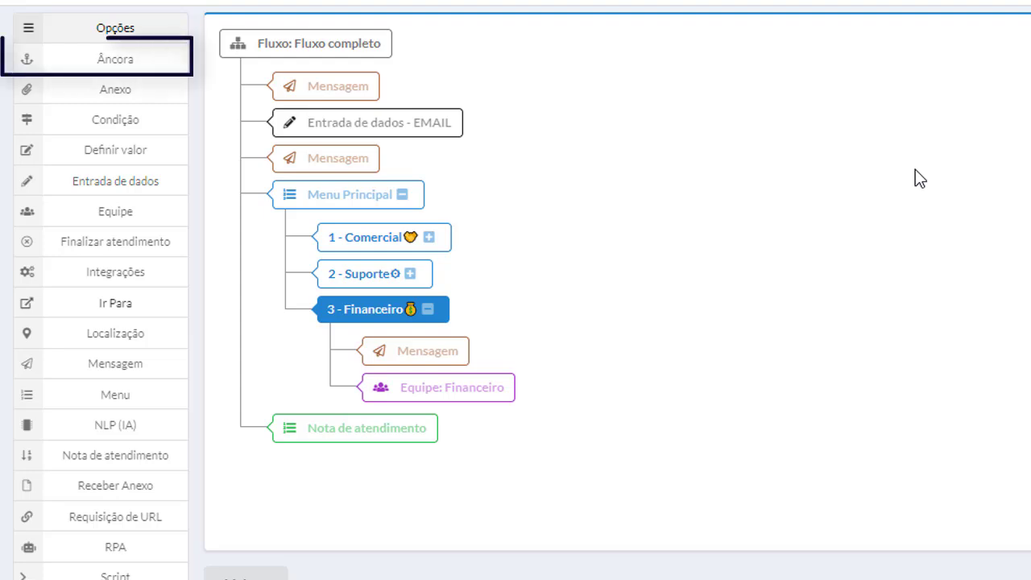
# Step: Add an anchor named "Nota de atendimento" and move it to the flow's root, directly above the Nota de atendimento item
pyautogui.click(150, 62)
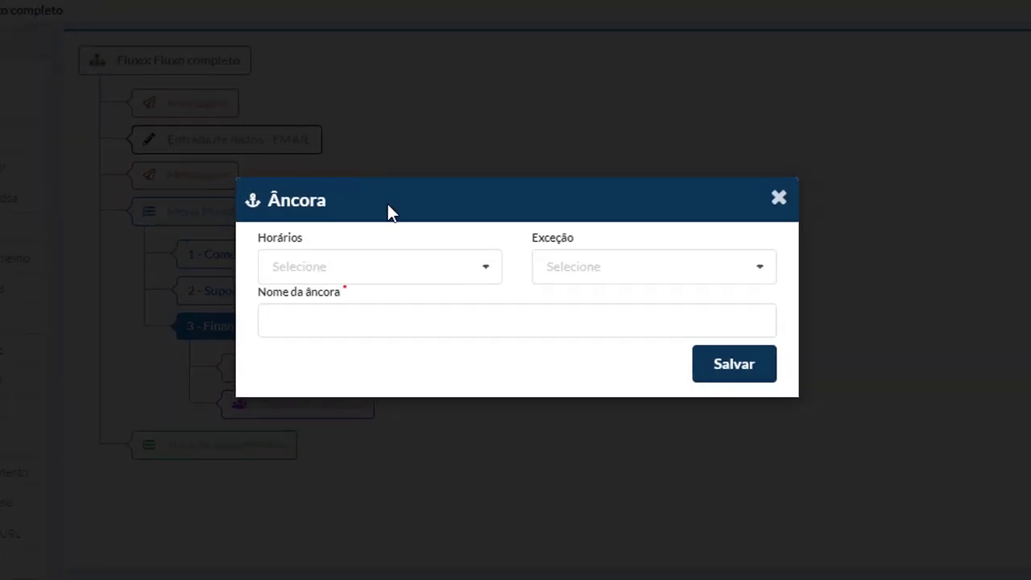
pyautogui.click(440, 306)
pyautogui.press('Down')
pyautogui.press('Return')
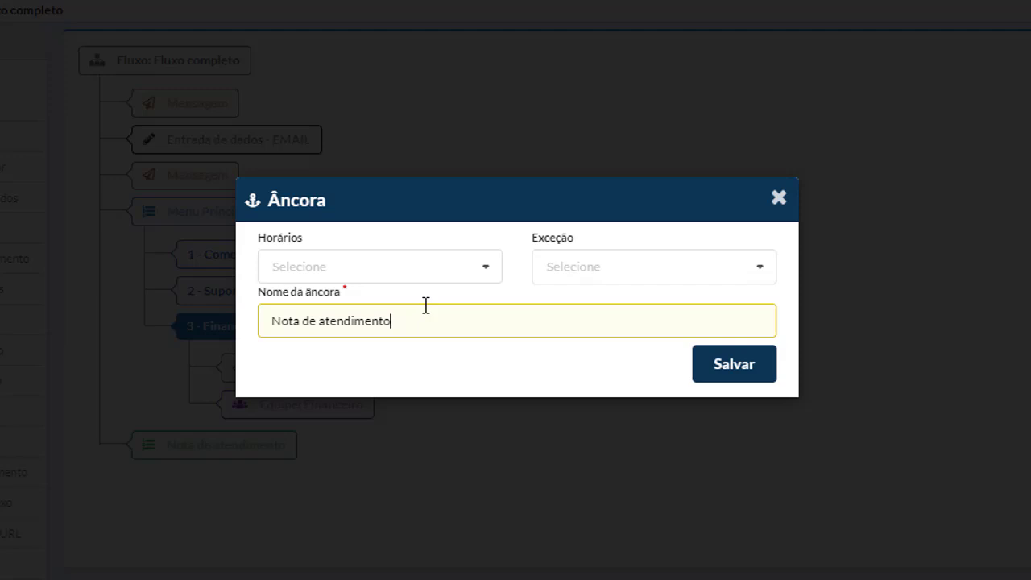
pyautogui.press('Return')
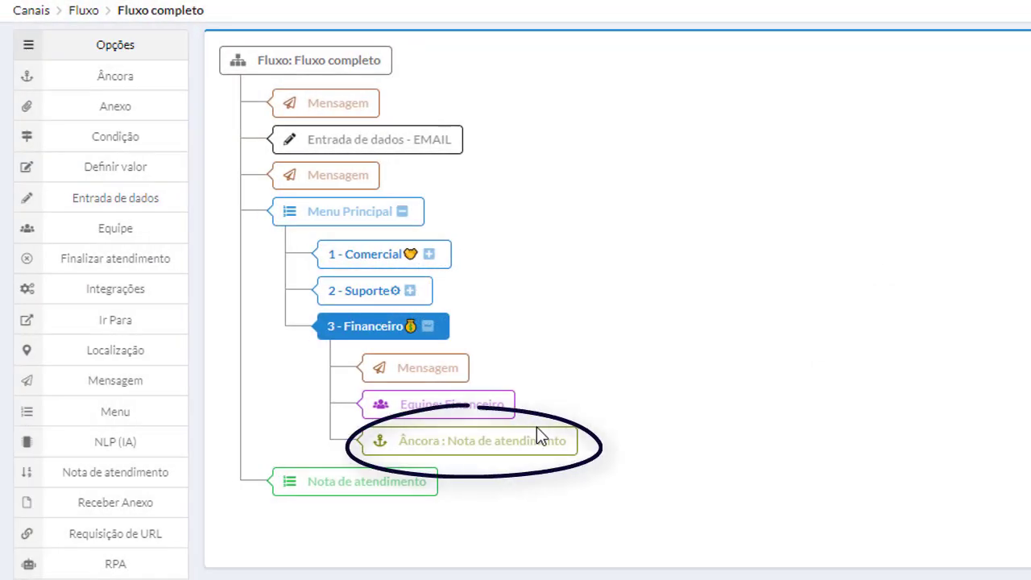
pyautogui.moveTo(539, 453)
pyautogui.mouseDown()
pyautogui.moveTo(443, 458)
pyautogui.moveTo(448, 491)
pyautogui.mouseUp()
pyautogui.moveTo(448, 491); pyautogui.dragTo(448, 493)
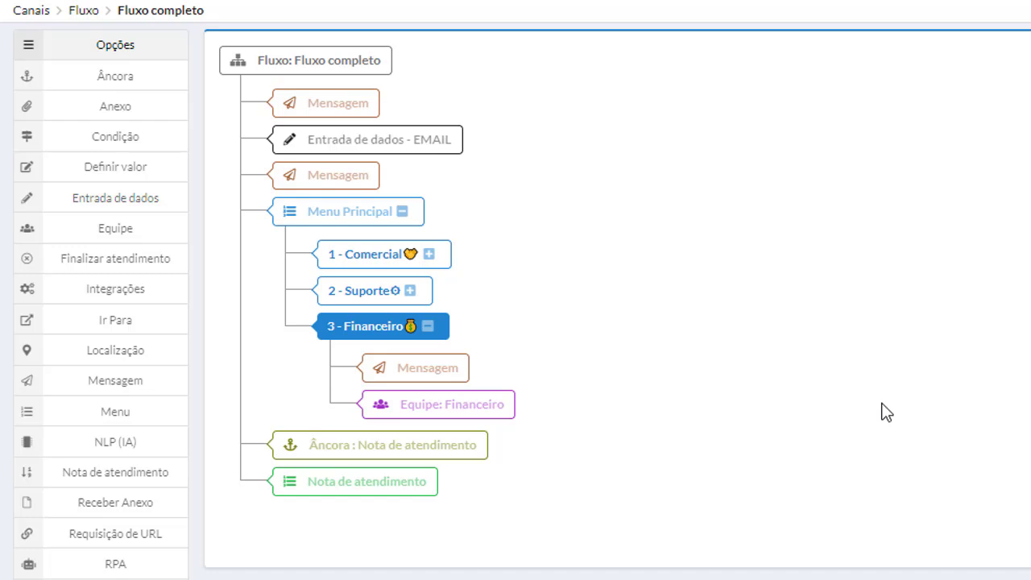
# Step: Add an Ir Para redirect to the Nota de atendimento anchor in 3 - Financeiro, and likewise in 2 - Suporte and both Falar com um agente branches
pyautogui.click(176, 330)
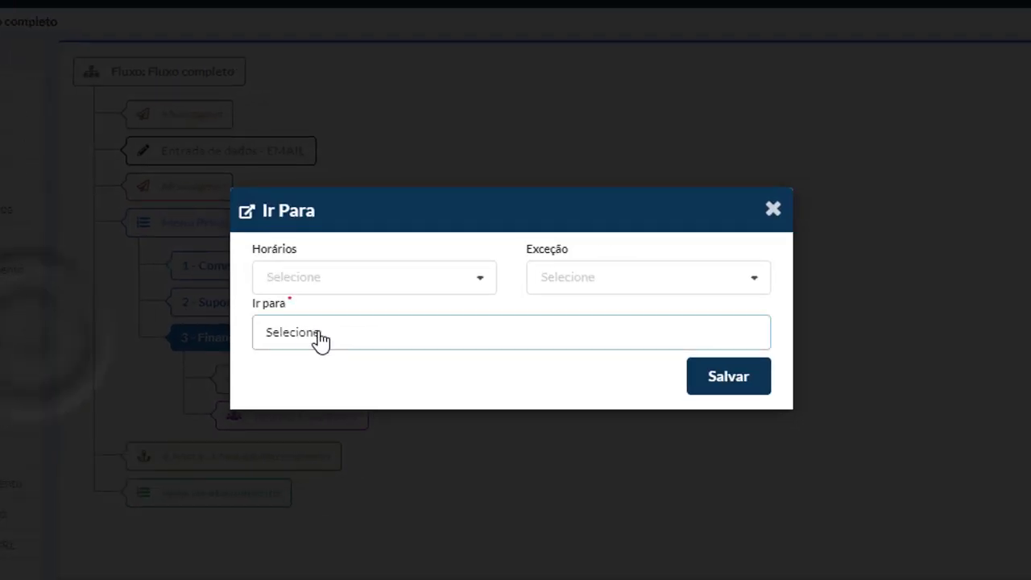
pyautogui.click(465, 329)
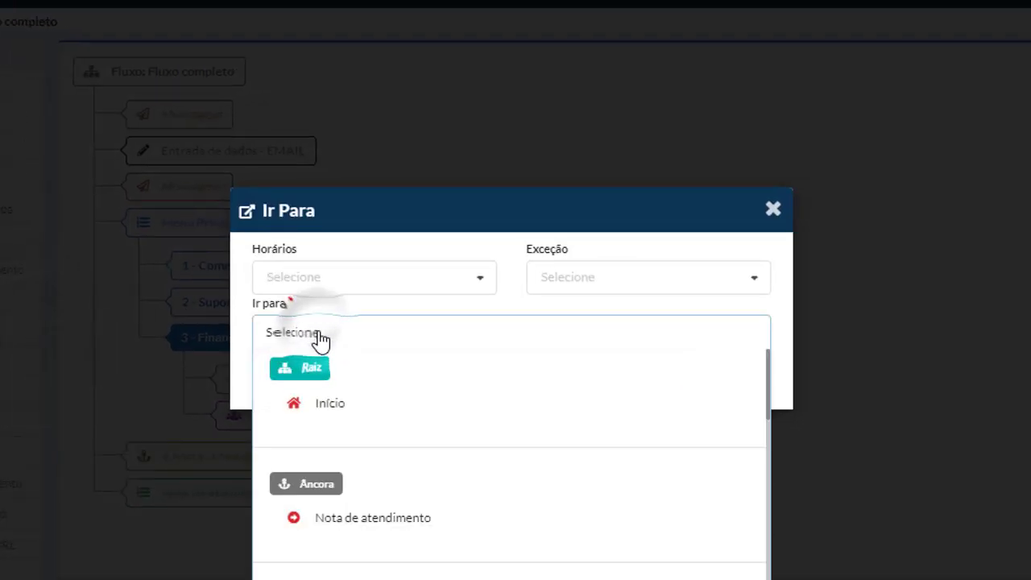
pyautogui.click(375, 527)
pyautogui.click(694, 378)
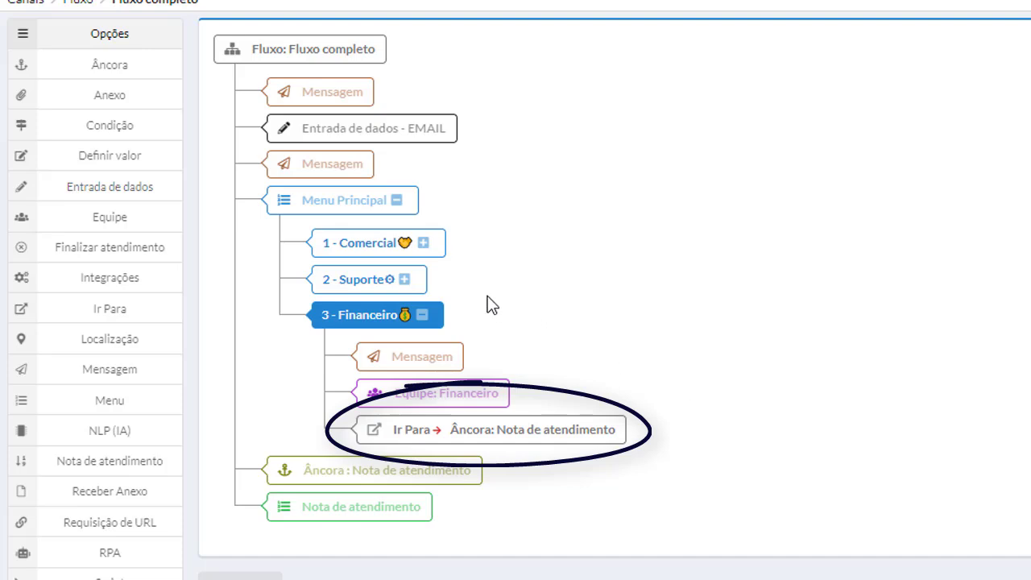
pyautogui.click(404, 279)
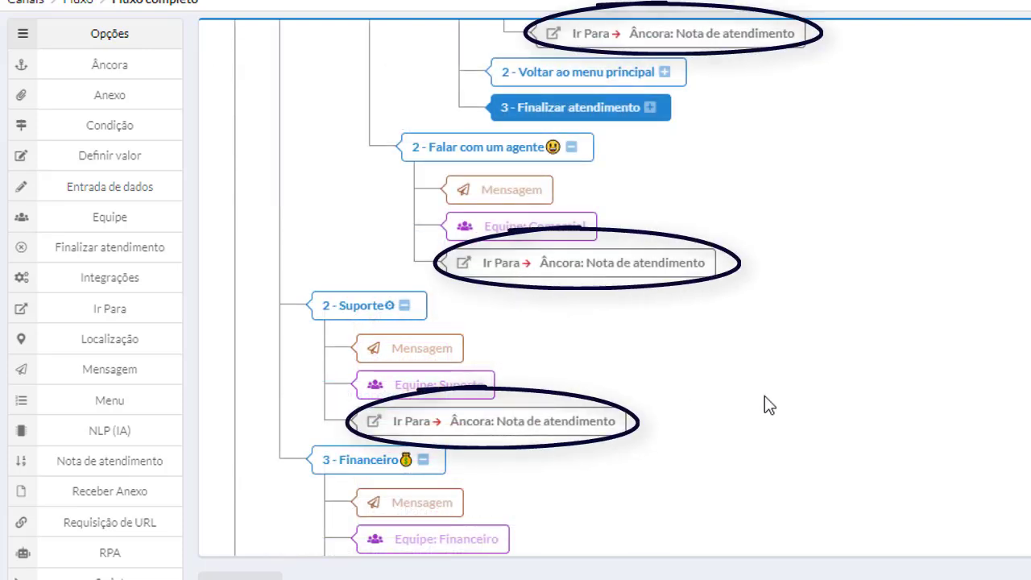
pyautogui.scroll(-2, 765, 395)
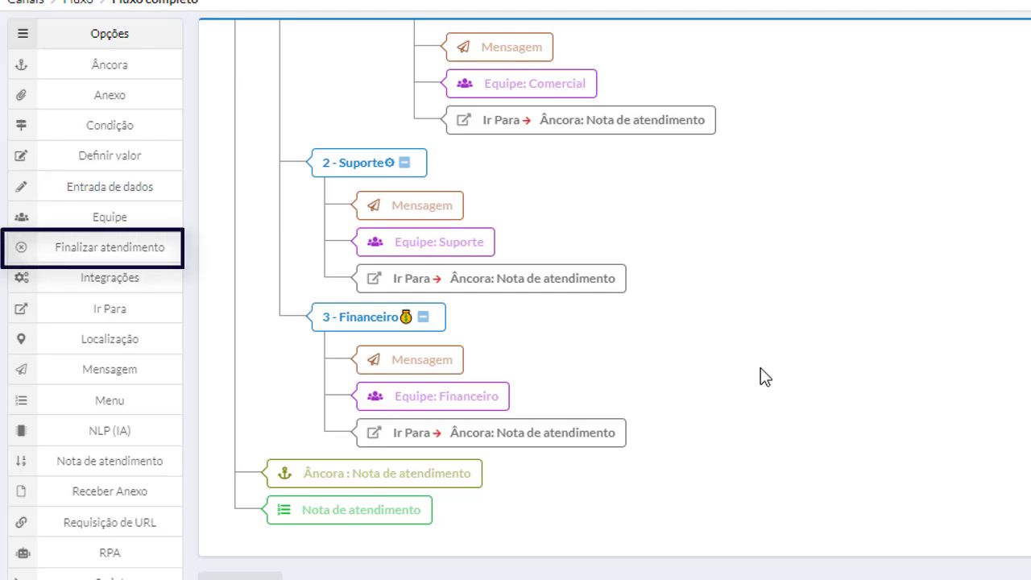
# Step: Place a Finalizar atendimento at the flow's root and save another with status Sucesso and message "O seu atendimento foi finalizado por falta de interação."
pyautogui.click(105, 247)
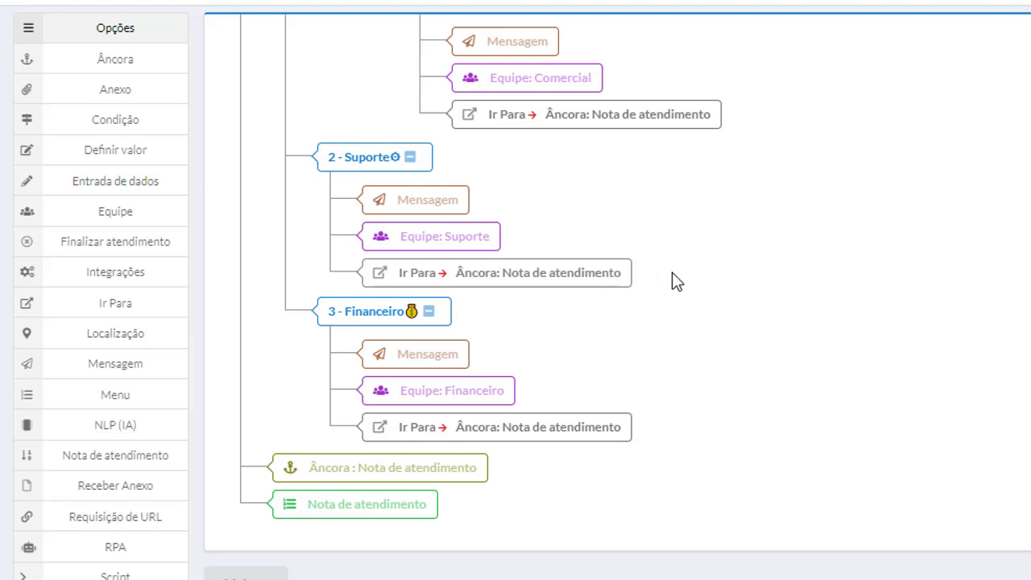
pyautogui.scroll(2, 697, 291)
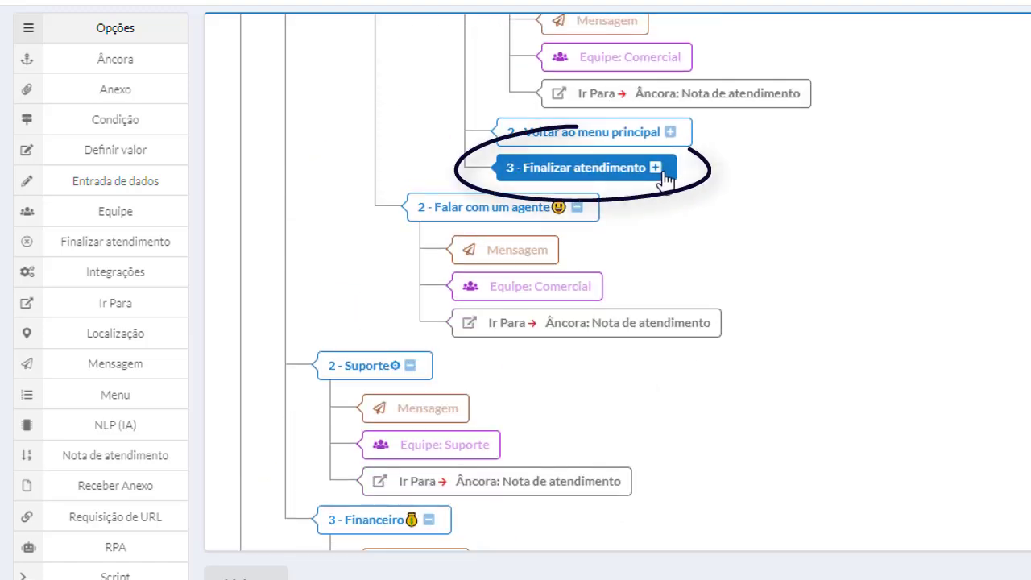
pyautogui.click(658, 168)
pyautogui.moveTo(656, 251)
pyautogui.mouseDown()
pyautogui.moveTo(502, 513)
pyautogui.moveTo(458, 554)
pyautogui.moveTo(650, 546)
pyautogui.moveTo(515, 535)
pyautogui.moveTo(475, 552)
pyautogui.moveTo(859, 530)
pyautogui.moveTo(467, 542)
pyautogui.moveTo(434, 514)
pyautogui.mouseUp()
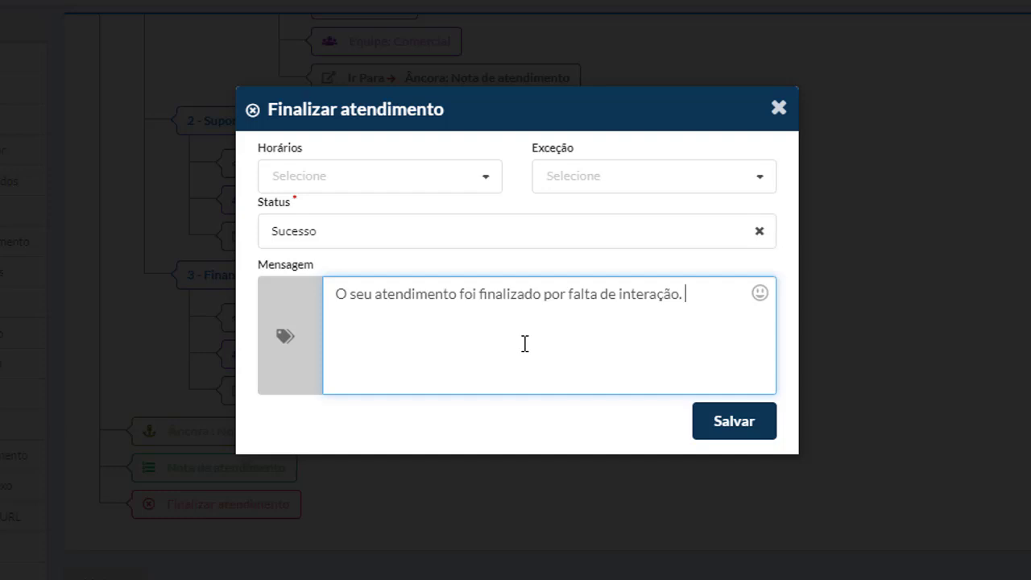
pyautogui.click(745, 419)
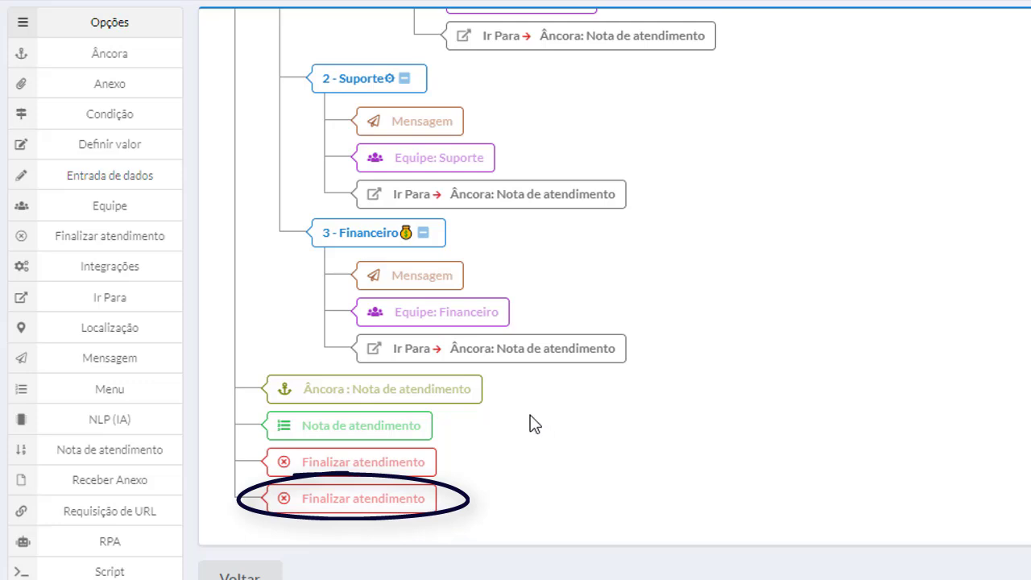
# Step: Examine the Redirecionamento destinations available in the Nota de atendimento item at the flow's root
pyautogui.click(419, 433)
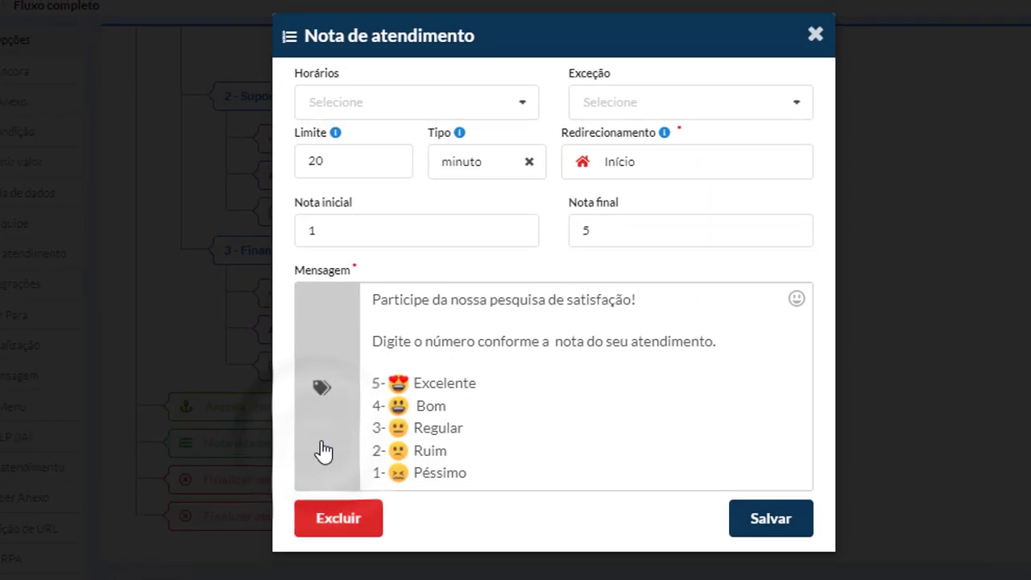
pyautogui.click(652, 173)
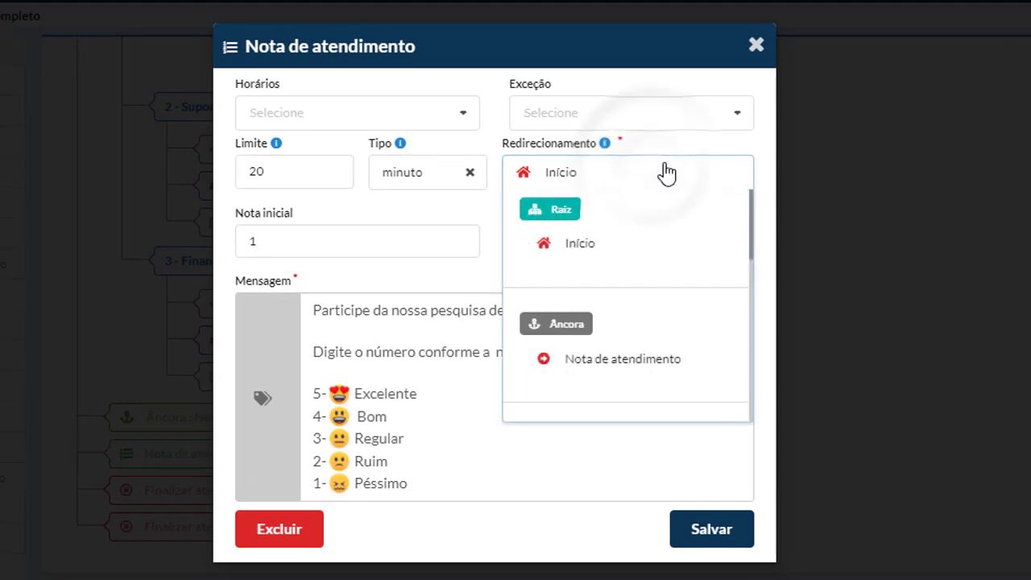
pyautogui.scroll(-4, 655, 212)
pyautogui.scroll(-4, 657, 212)
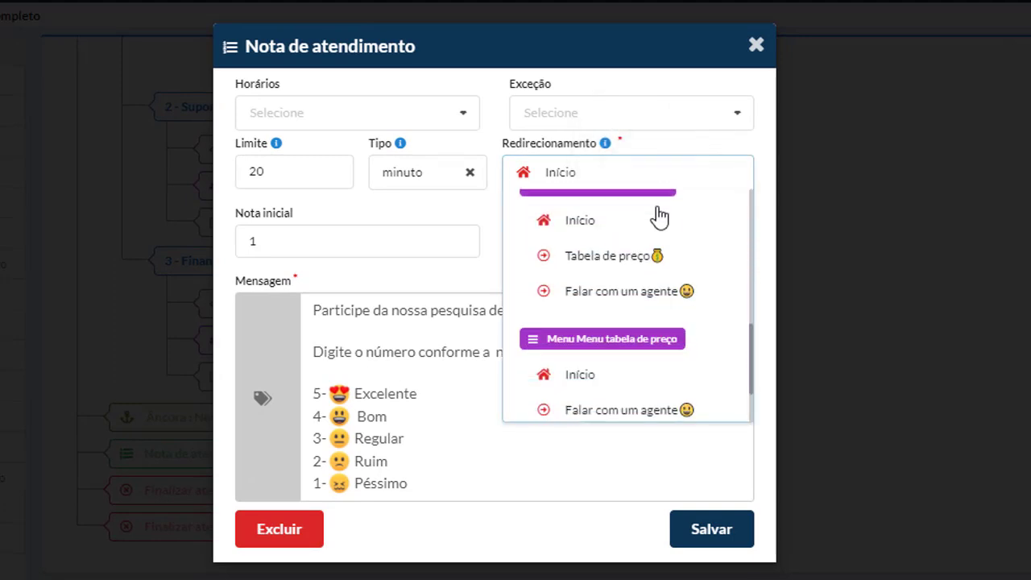
pyautogui.scroll(10, 658, 217)
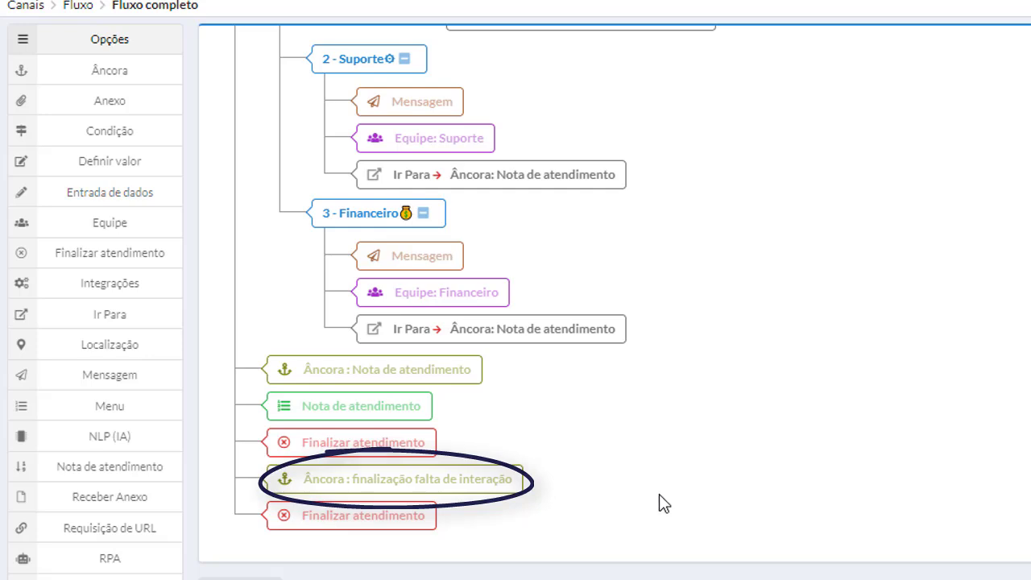
# Step: Set the Redirecionamento of the Nota de atendimento item to the "finalização falta de interação" anchor and save the item
pyautogui.click(389, 412)
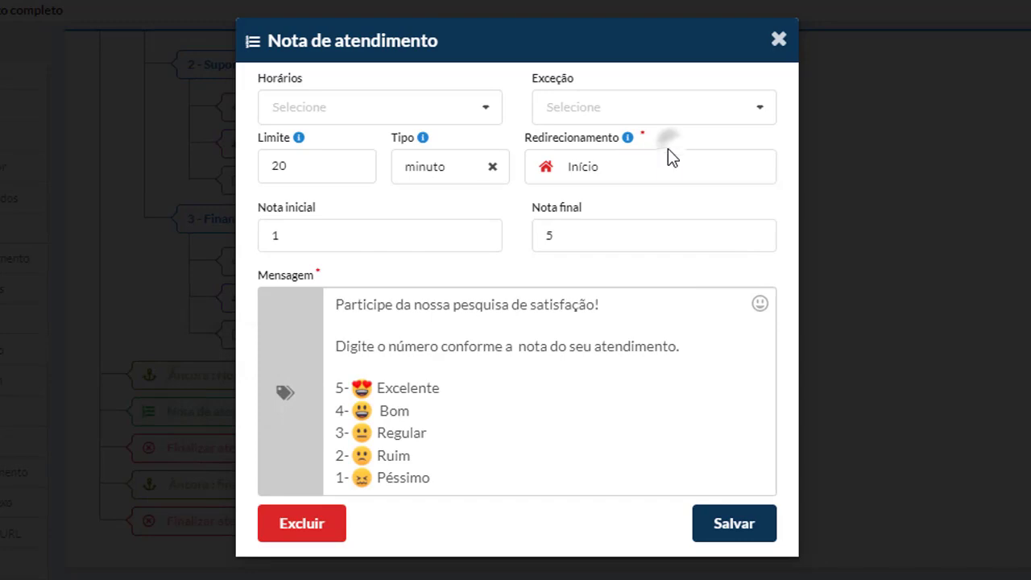
pyautogui.click(668, 158)
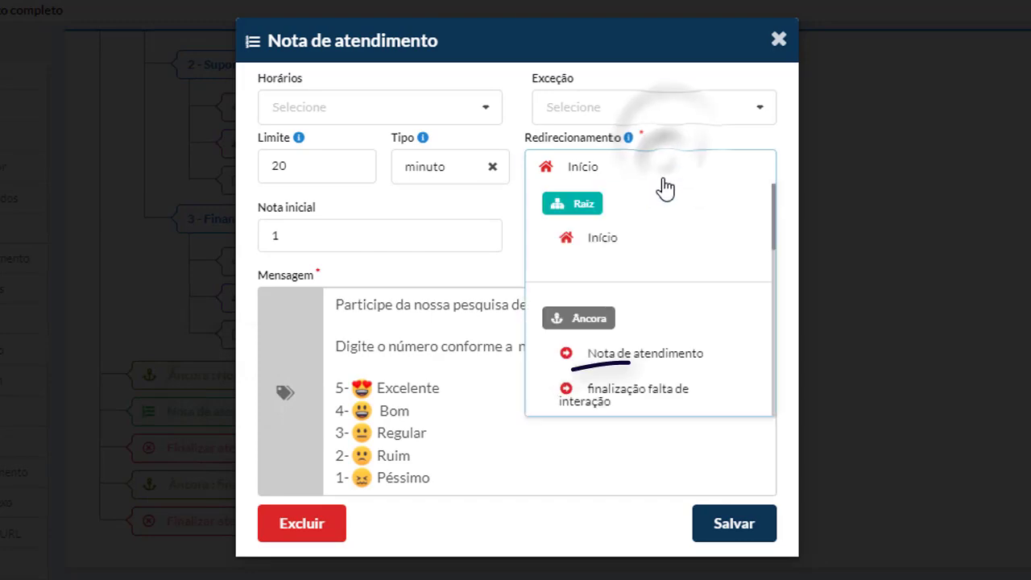
pyautogui.click(640, 397)
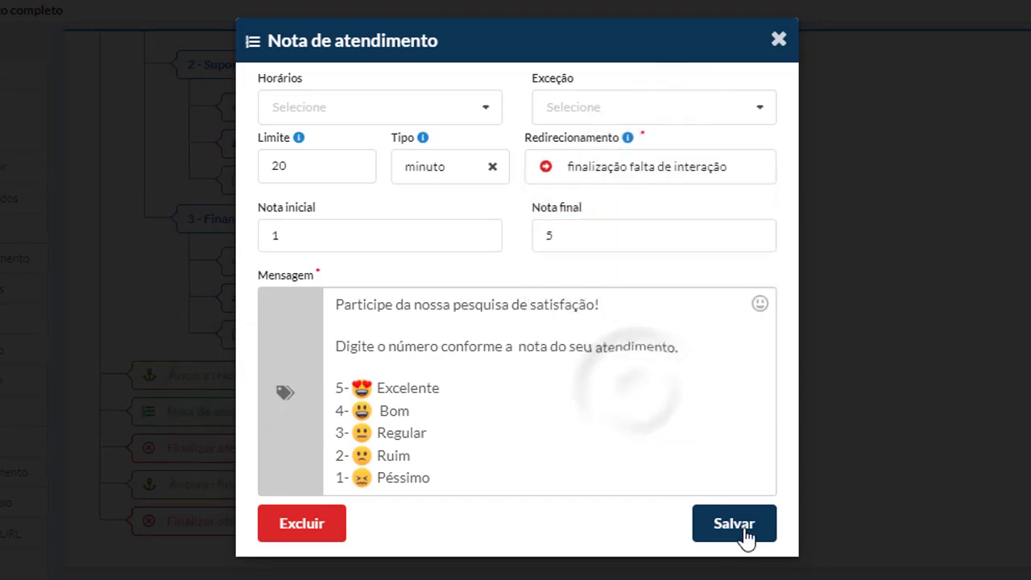
pyautogui.click(729, 528)
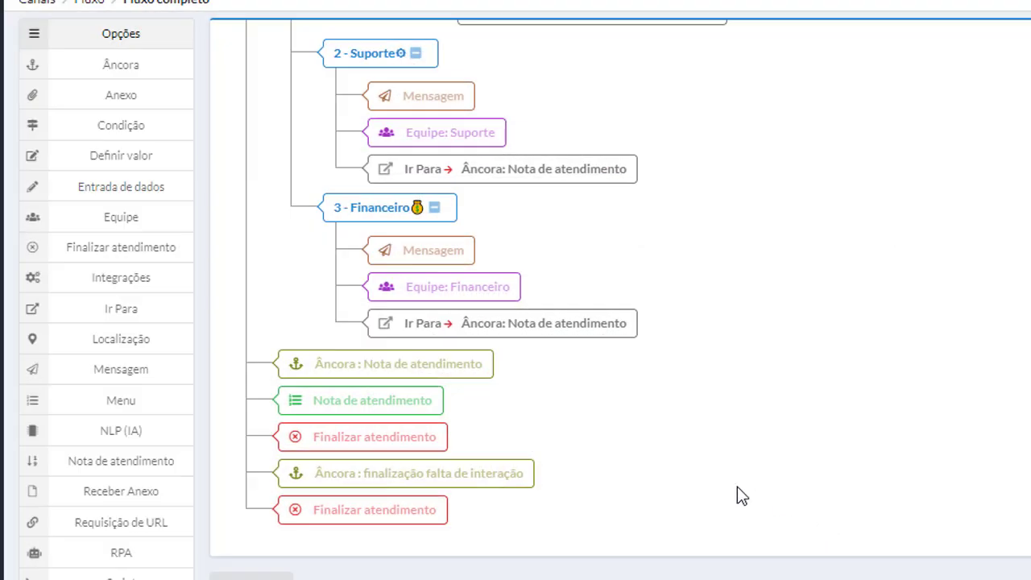
# Step: Set the time-limit Redirecionamento of Menu tabela de preço to Falar com um agente under Submenu comercial and save the menu
pyautogui.moveTo(425, 408)
pyautogui.click(435, 208)
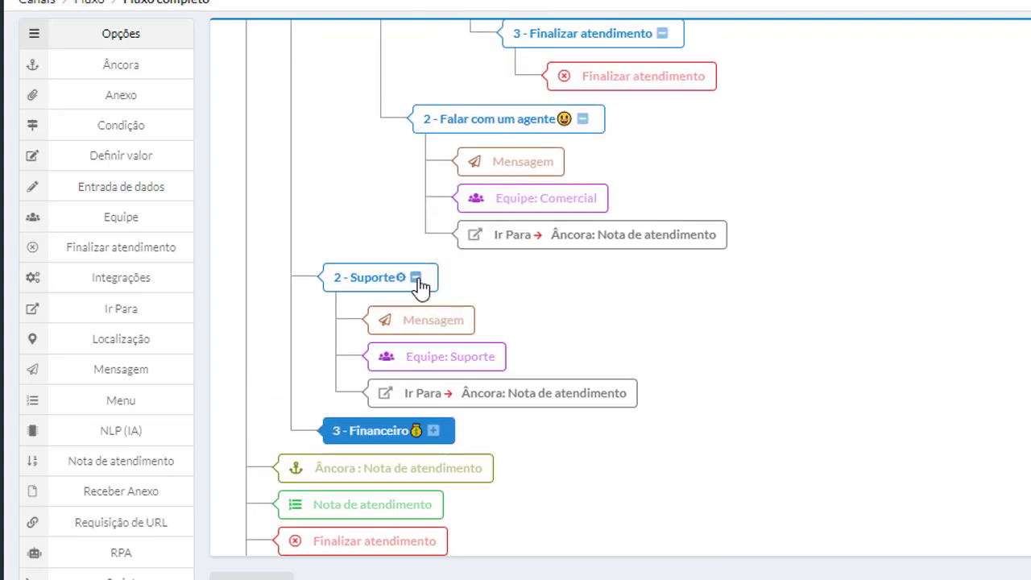
pyautogui.click(417, 288)
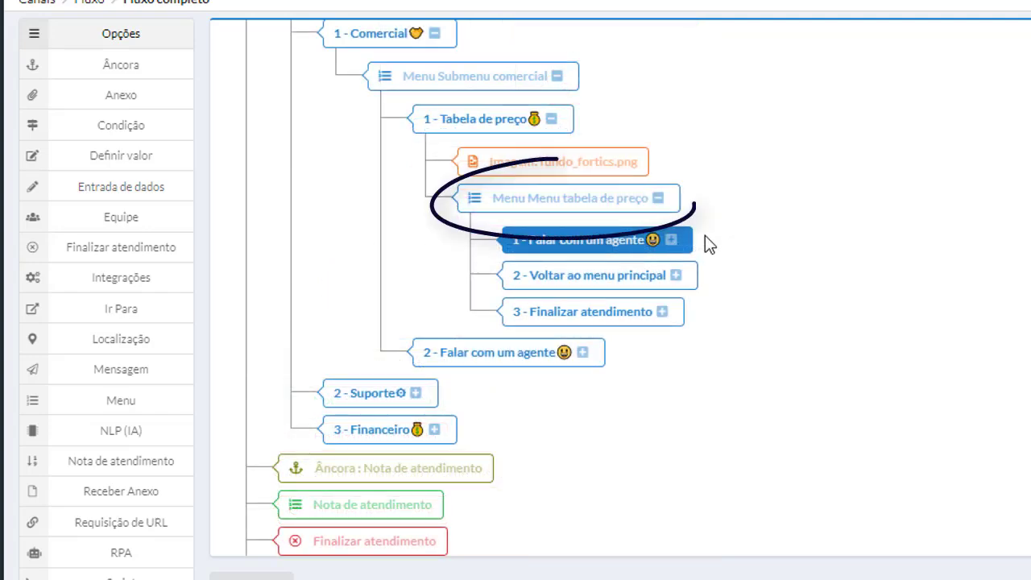
pyautogui.click(542, 206)
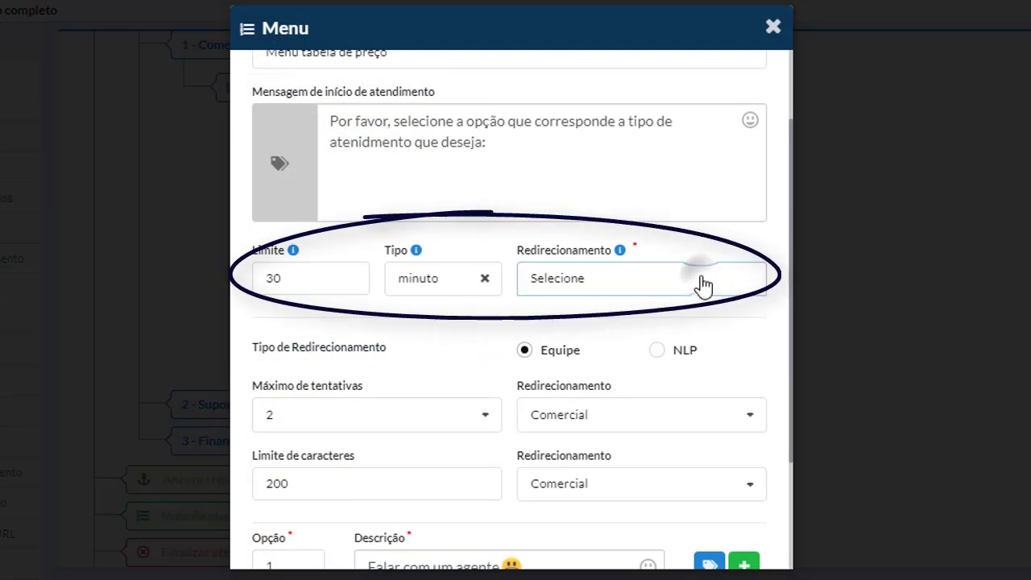
pyautogui.click(695, 278)
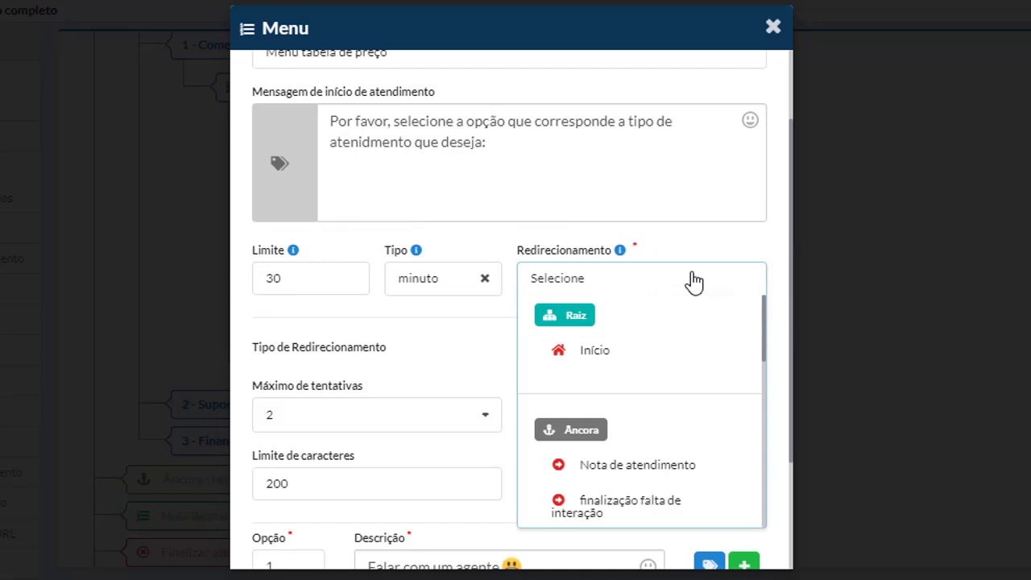
pyautogui.scroll(-5, 699, 349)
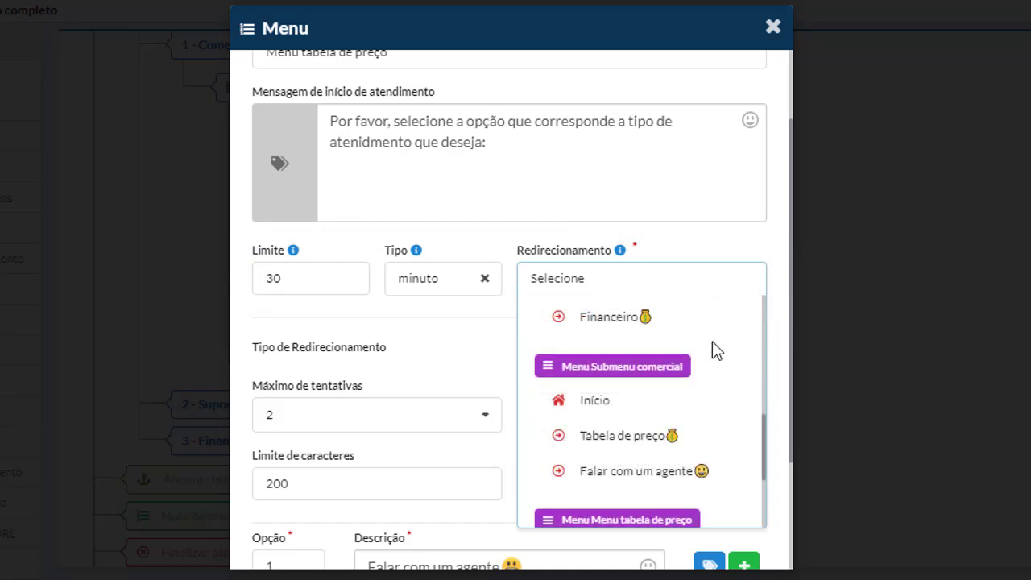
pyautogui.scroll(-3, 713, 351)
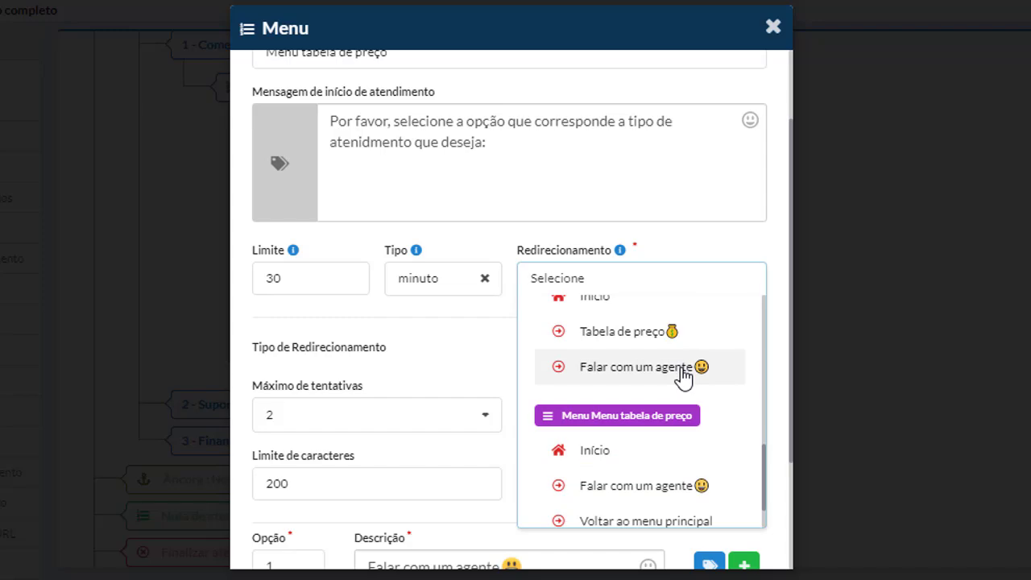
pyautogui.click(682, 369)
pyautogui.scroll(-2, 708, 467)
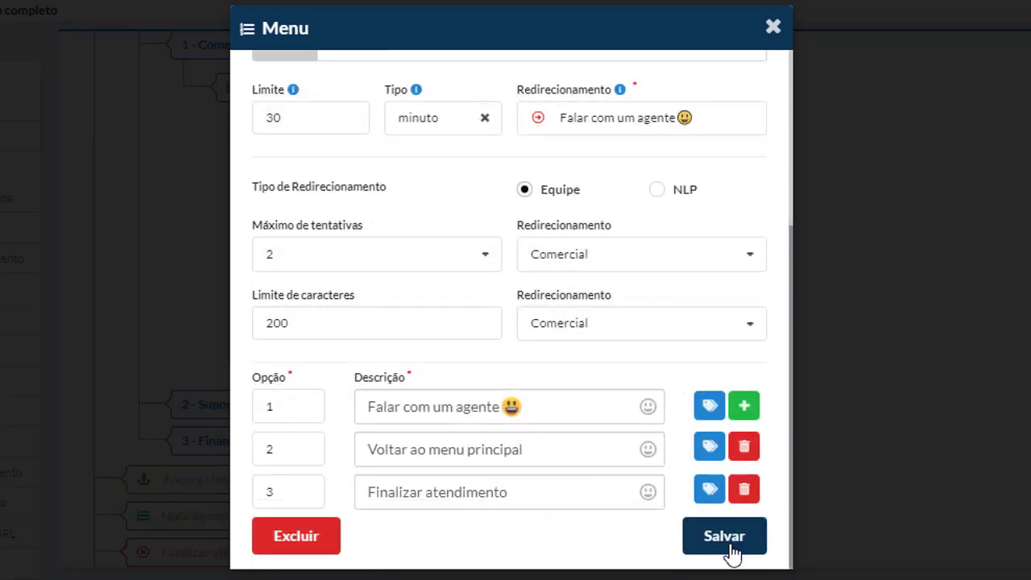
pyautogui.click(731, 547)
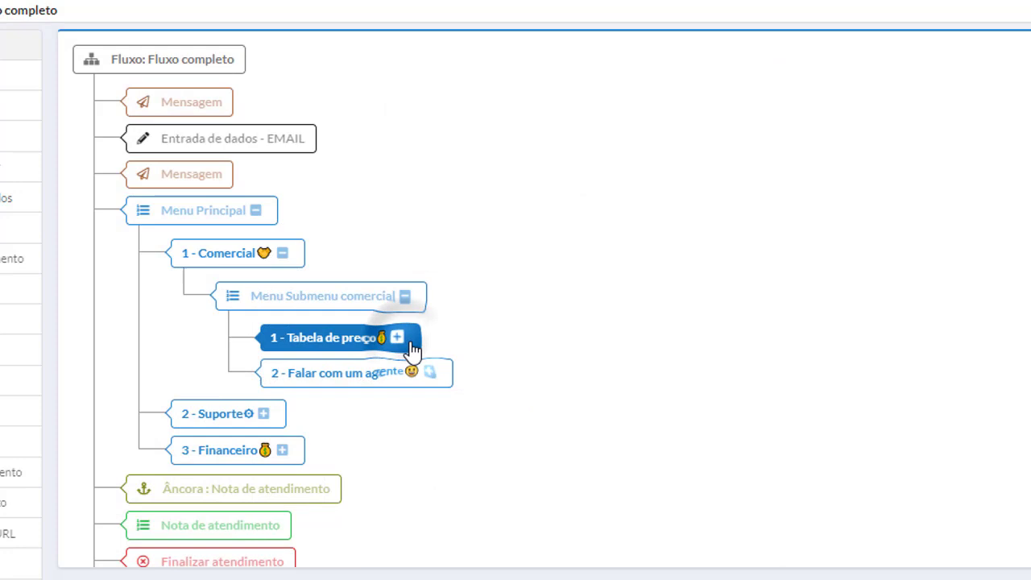
# Step: Save Submenu comercial and Menu Principal with Falar com um agente as their time-limit Redirecionamento, and collapse Menu Principal
pyautogui.click(355, 305)
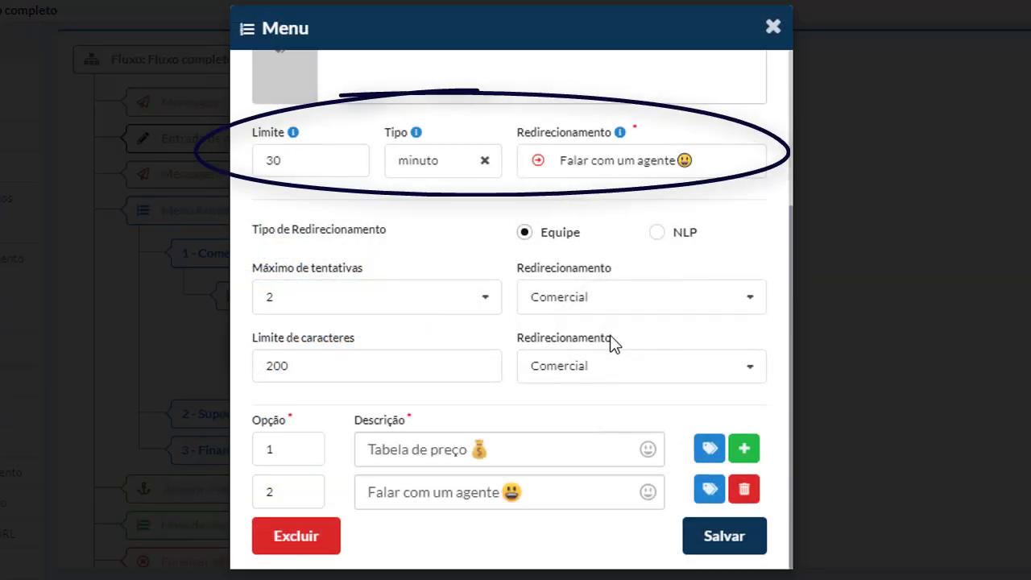
pyautogui.click(728, 538)
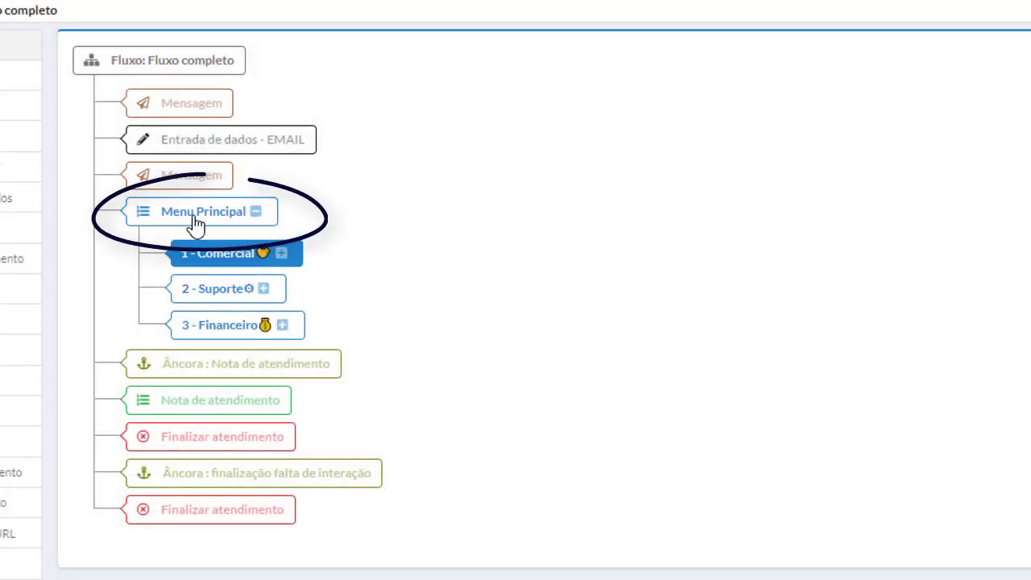
pyautogui.click(194, 217)
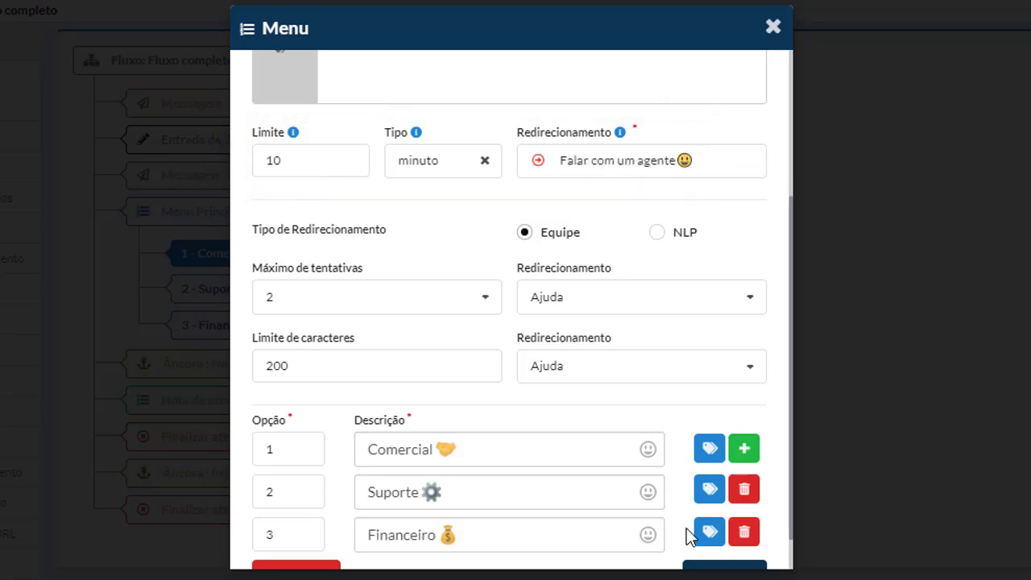
pyautogui.click(712, 570)
pyautogui.click(293, 213)
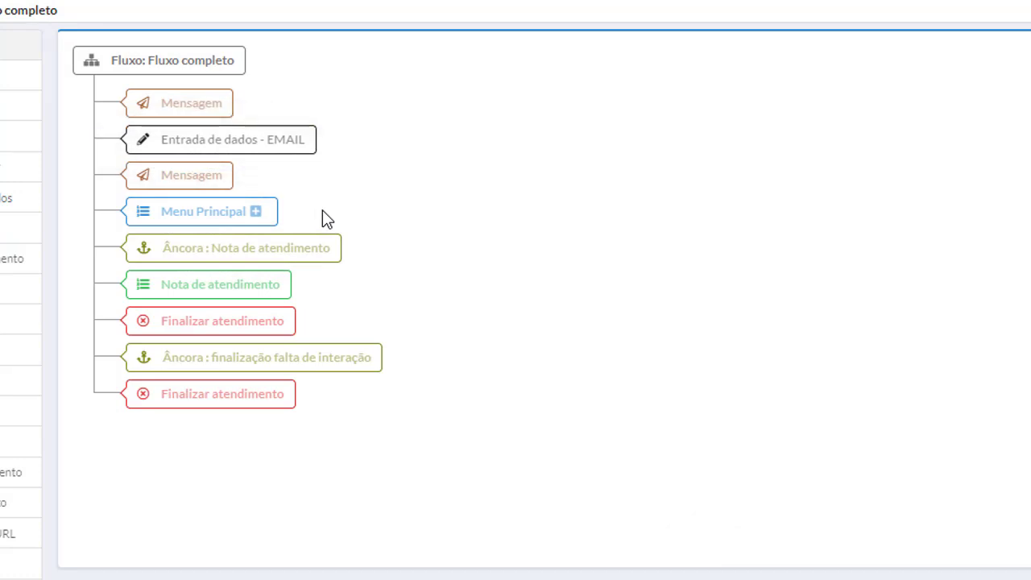
# Step: Save the Entrada de dados - EMAIL item with Início as the Redirecionamento for both the time limit and validation errors
pyautogui.click(296, 145)
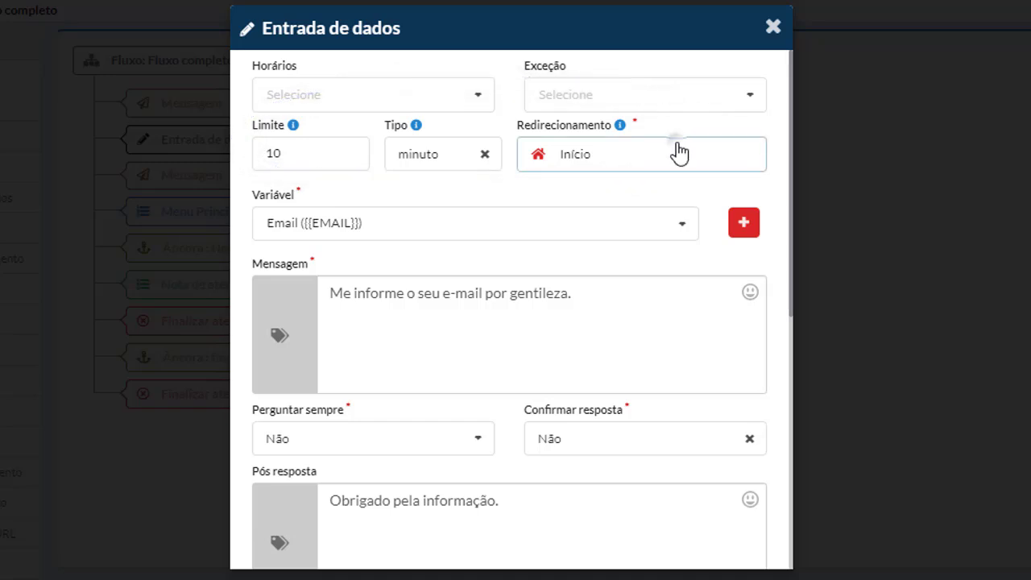
pyautogui.click(679, 153)
pyautogui.scroll(-3, 662, 277)
pyautogui.click(610, 300)
pyautogui.scroll(-5, 586, 278)
pyautogui.click(555, 368)
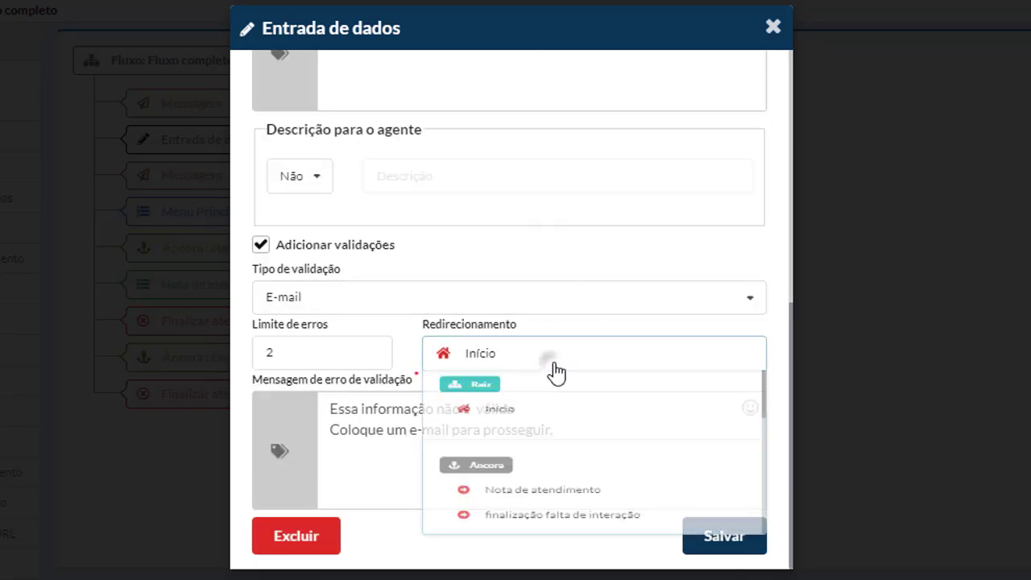
pyautogui.scroll(-2, 575, 426)
pyautogui.click(508, 379)
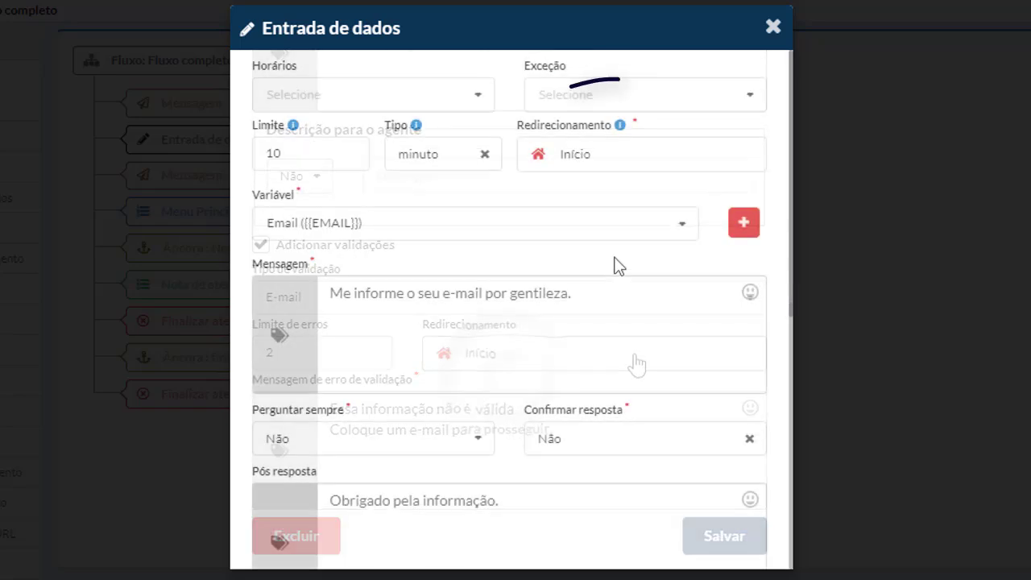
pyautogui.scroll(-6, 621, 230)
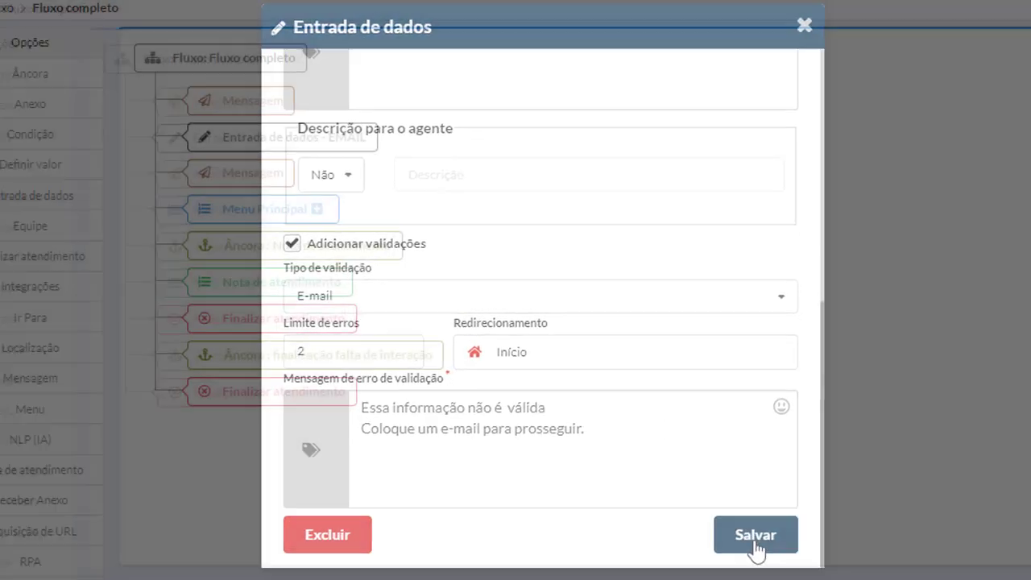
pyautogui.click(724, 538)
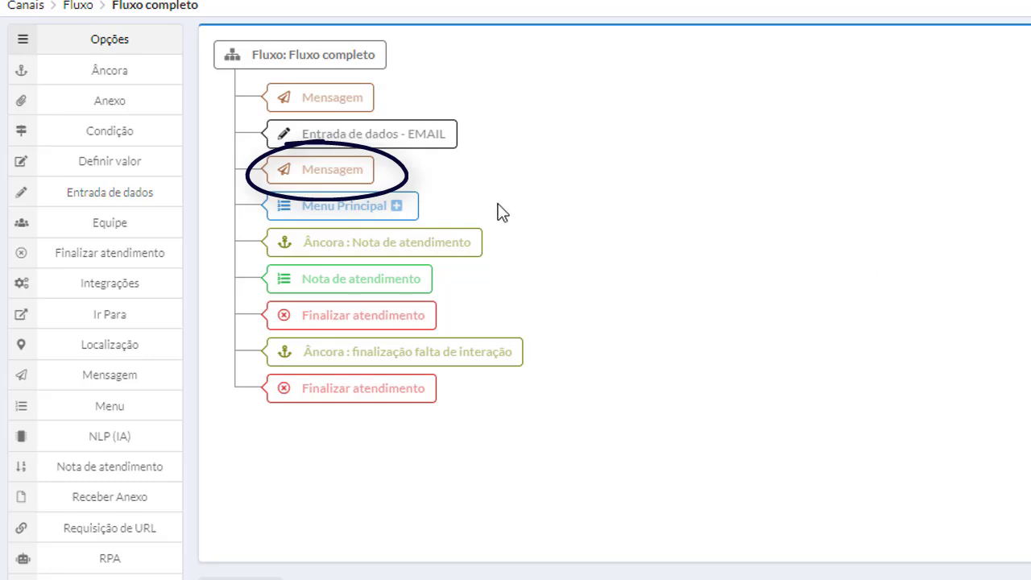
# Step: Move the second Mensagem directly above Entrada de dados - EMAIL and save the flow
pyautogui.moveTo(349, 182); pyautogui.dragTo(429, 133)
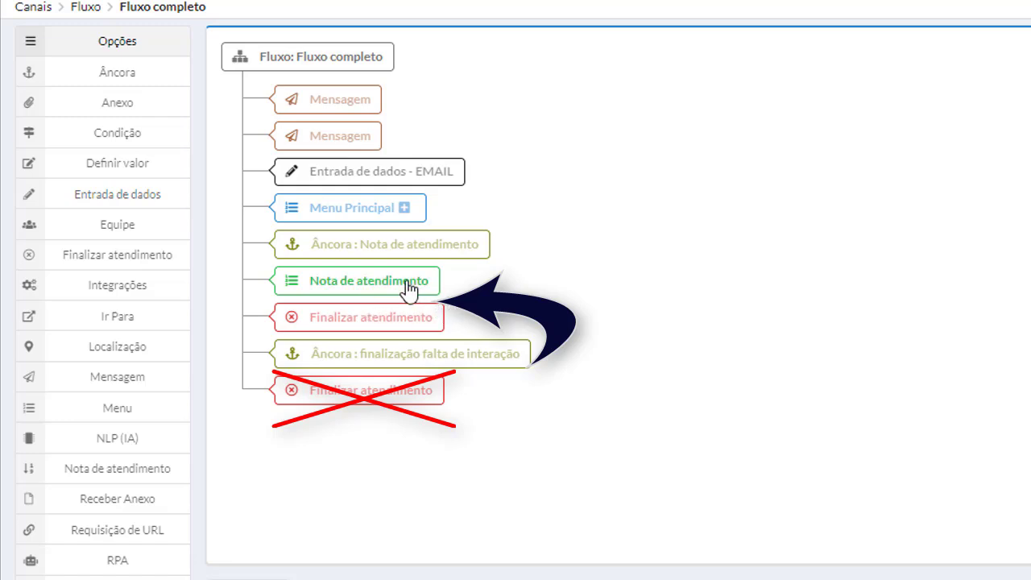
pyautogui.moveTo(407, 286)
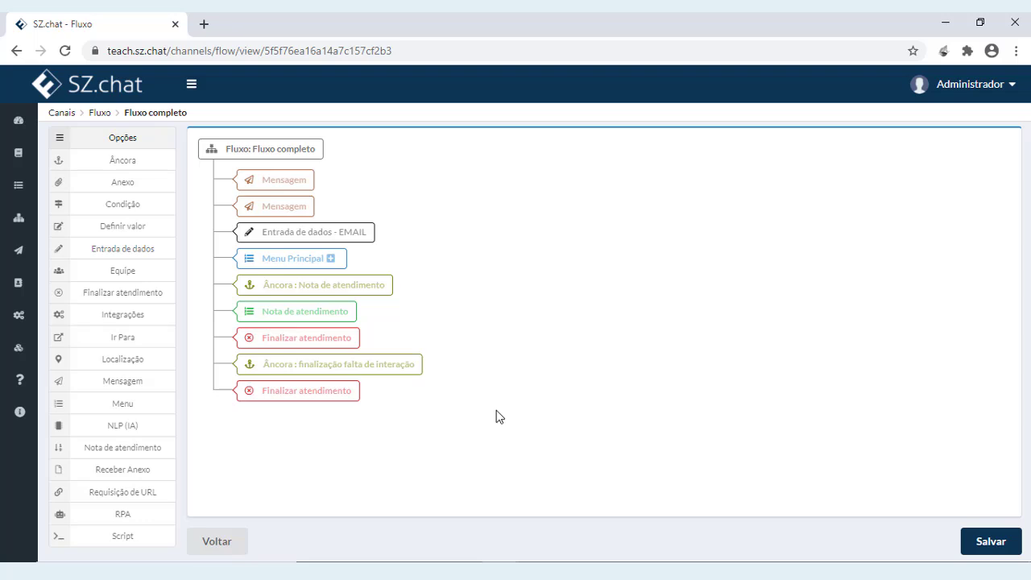
pyautogui.click(989, 541)
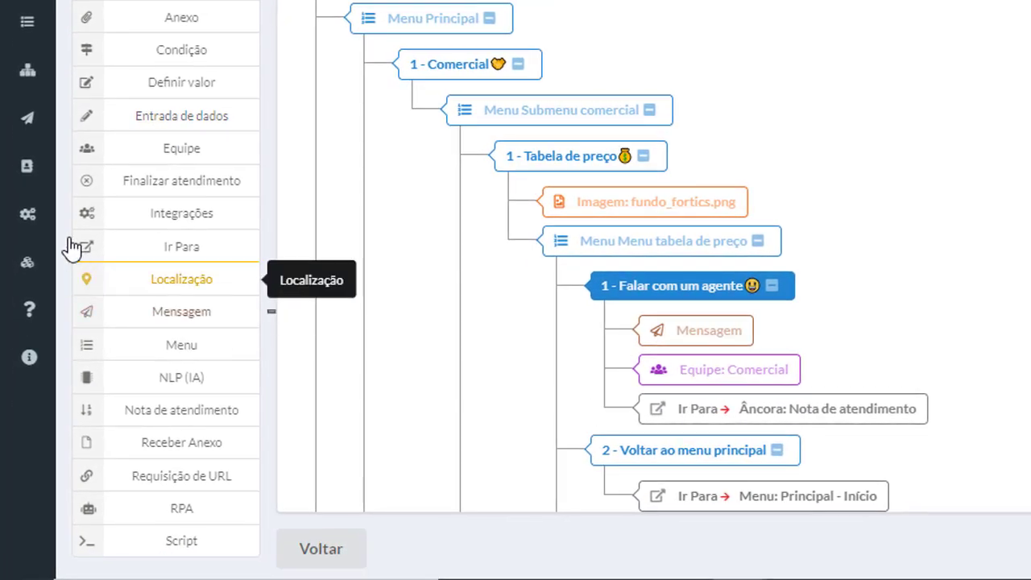
# Step: Open the Comercial team for editing from the team configuration and examine its permissions, Tempo de espera and Transbordo settings
pyautogui.moveTo(28, 214)
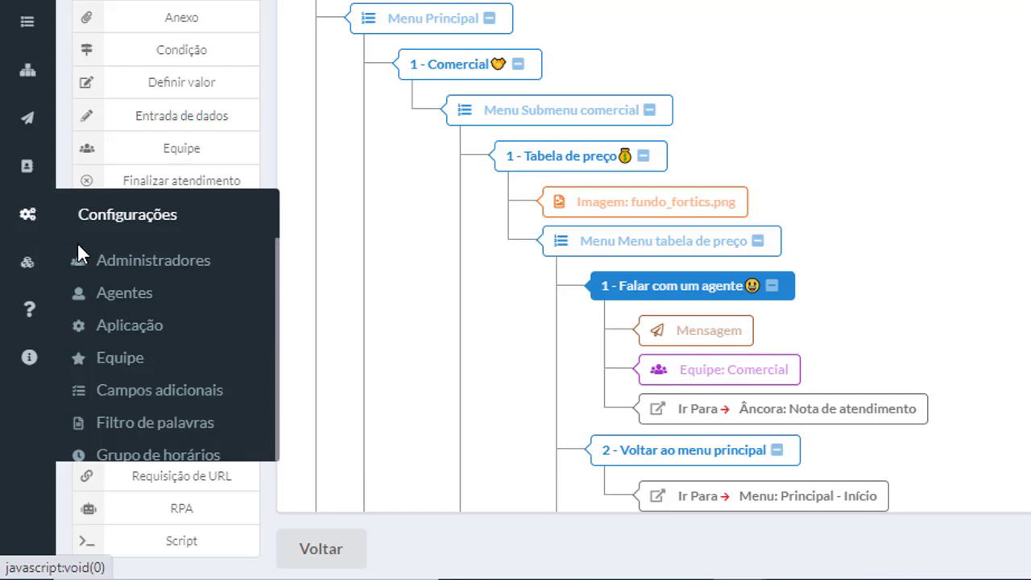
pyautogui.click(130, 362)
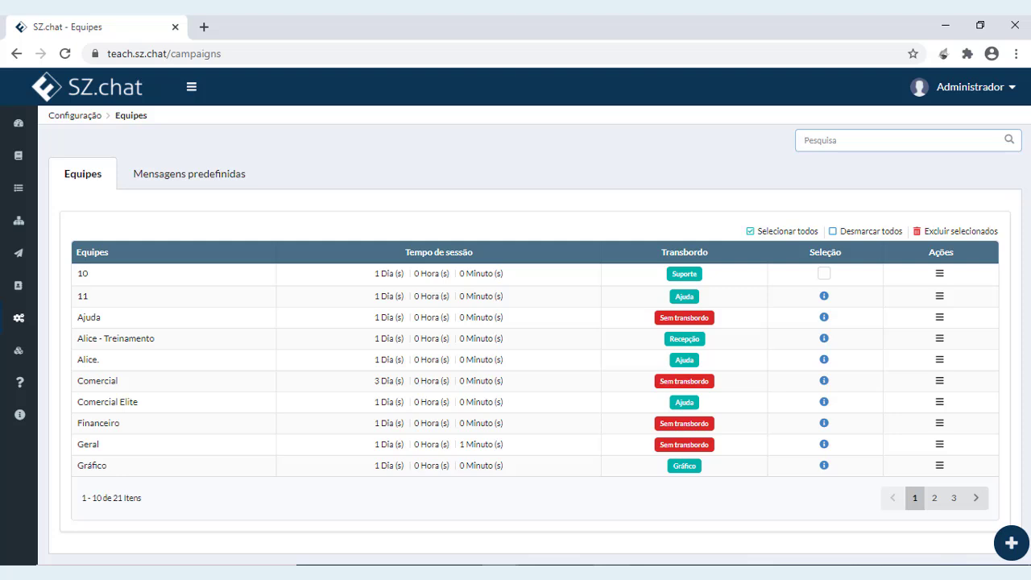
pyautogui.click(939, 381)
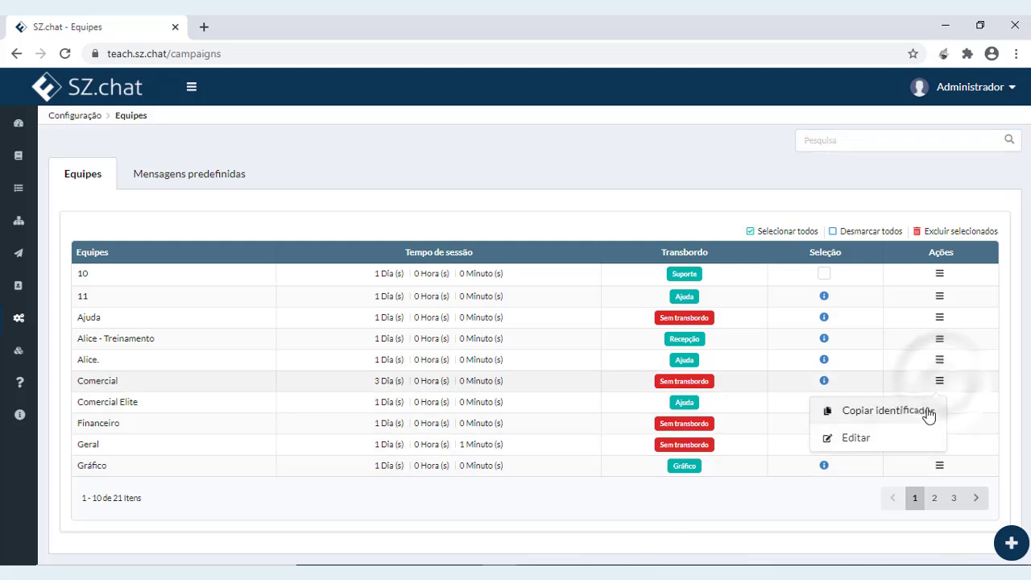
pyautogui.click(924, 439)
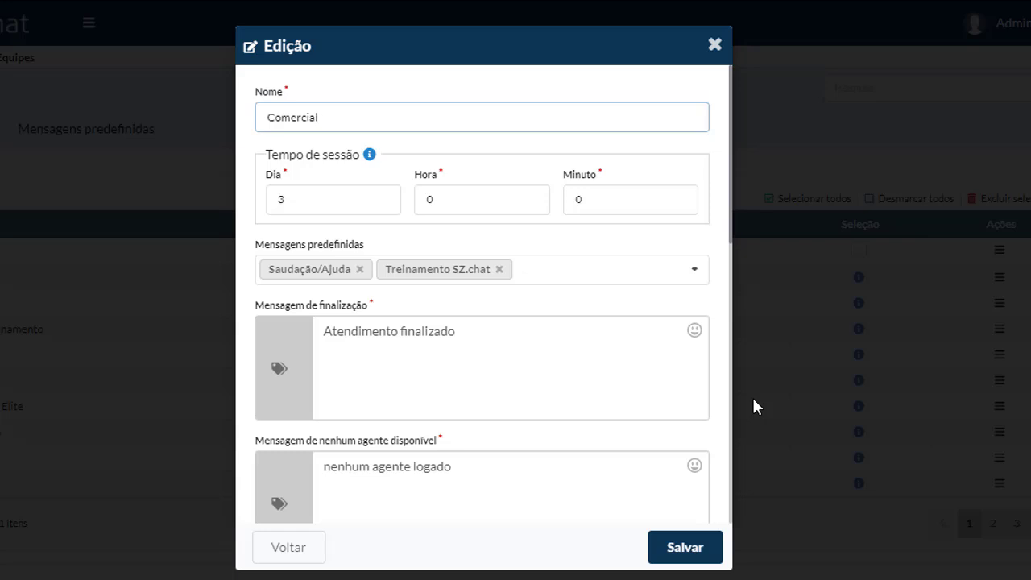
pyautogui.scroll(-5, 625, 355)
pyautogui.scroll(-5, 627, 355)
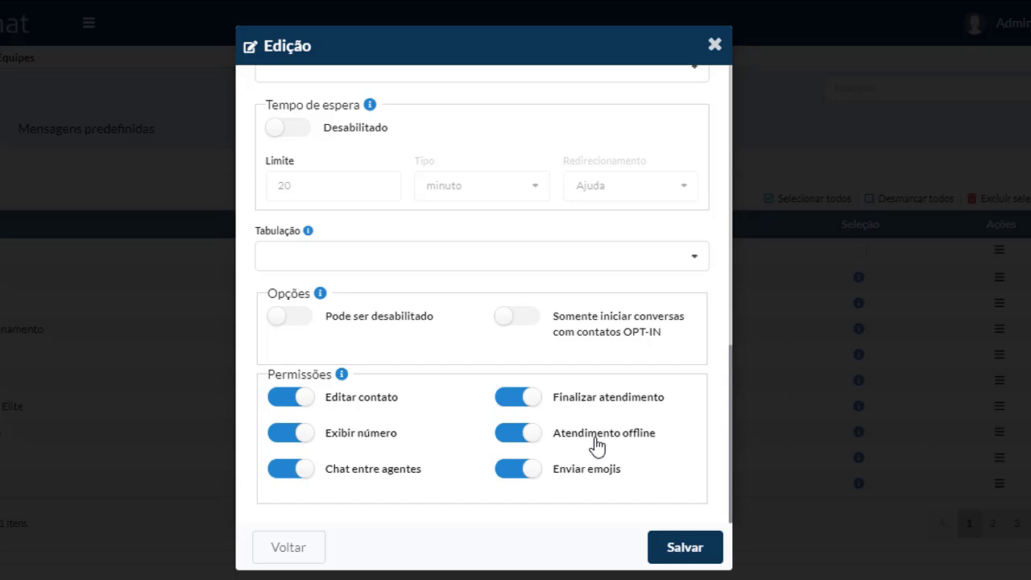
pyautogui.scroll(3, 435, 423)
pyautogui.scroll(1, 434, 422)
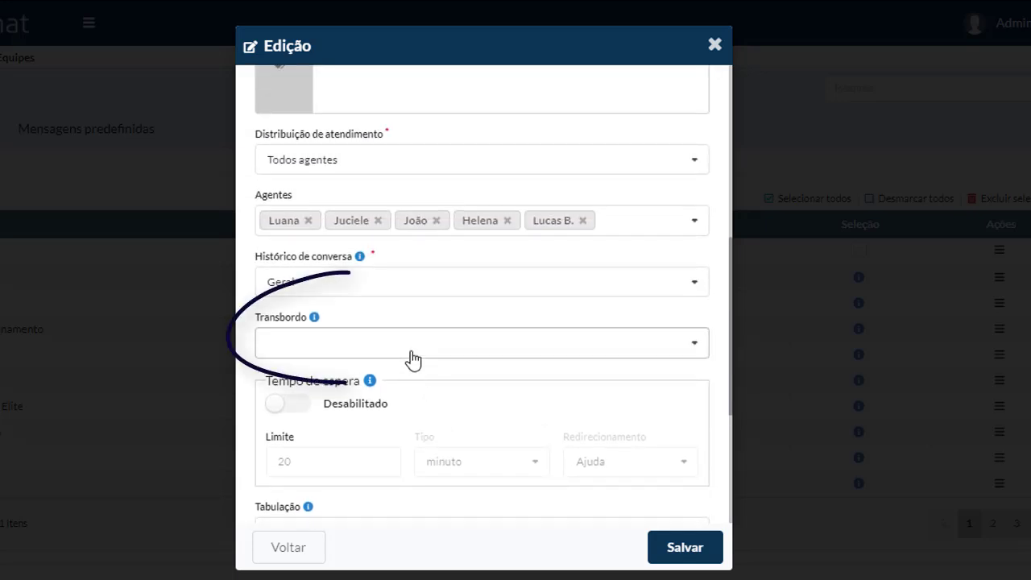